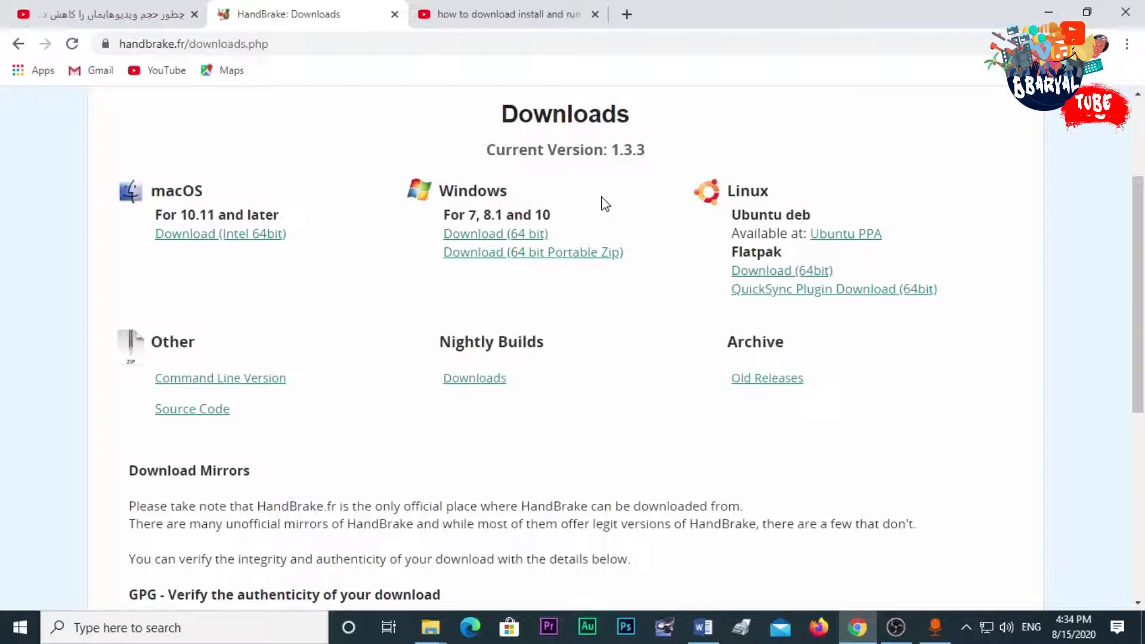
Step: Download the 64-bit Windows installer of HandBrake 1.3.3 and set the downloading file to open when done
{"action": "left_click", "coordinate": [501, 238]}
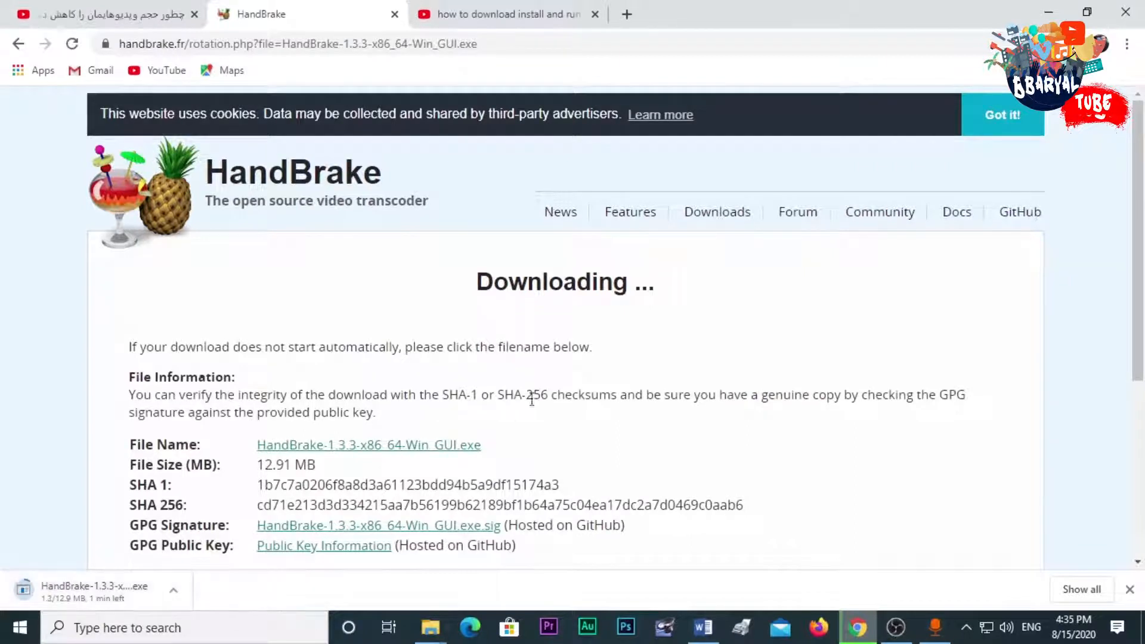
{"action": "left_click", "coordinate": [174, 592]}
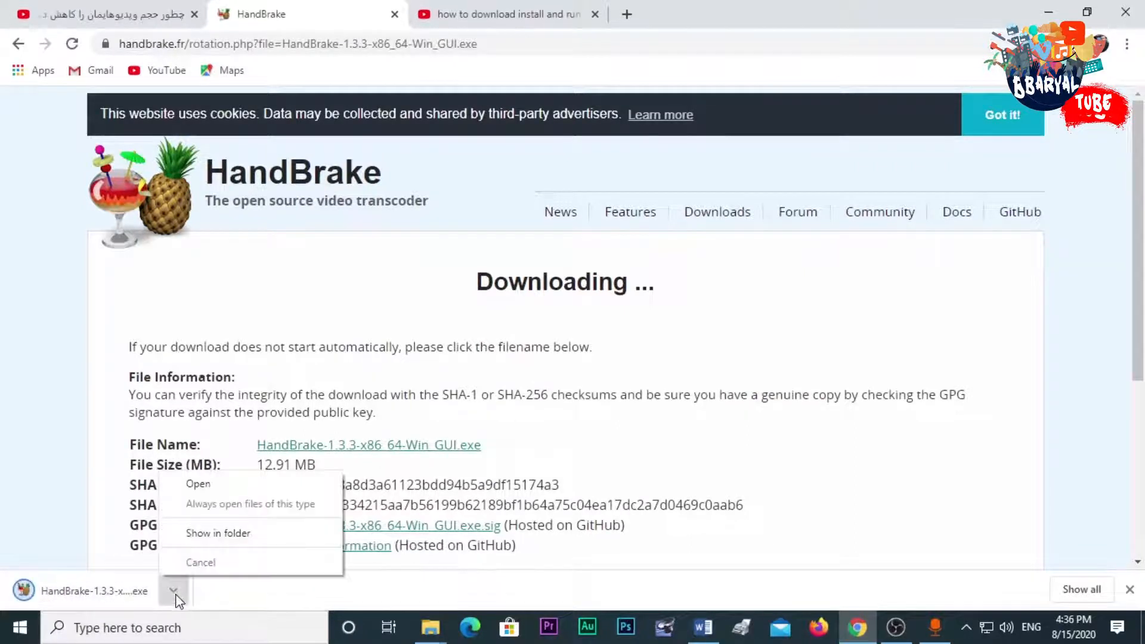
{"action": "left_click", "coordinate": [217, 484]}
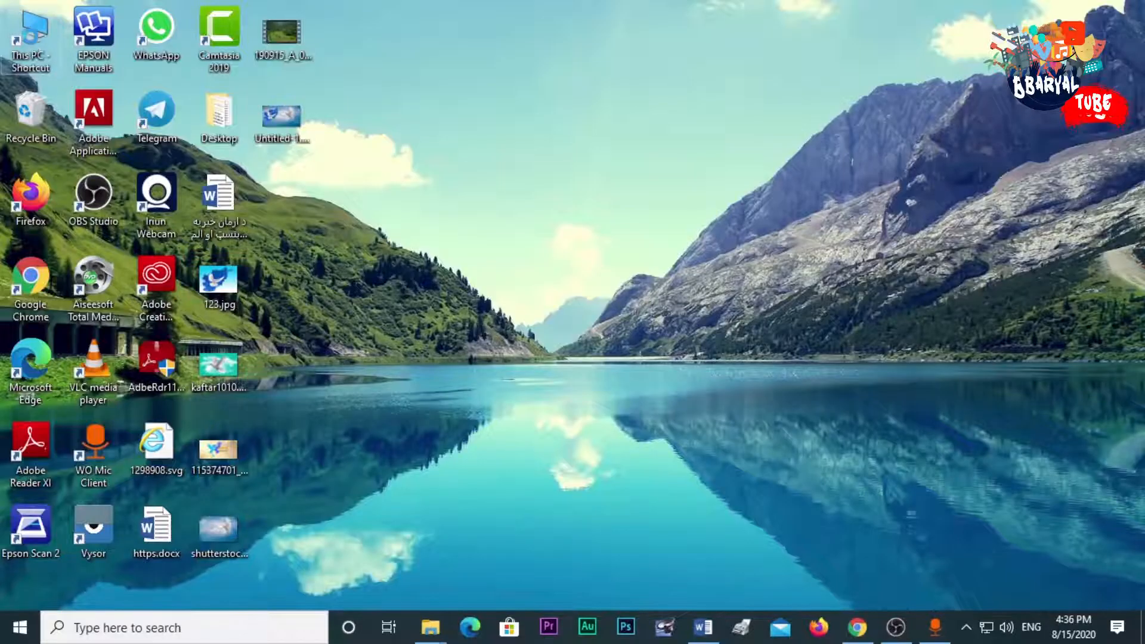
Step: Run HandBrake-1.3.3-x86_64-Win_GUI.exe from the Downloads folder and install it into C:\Program Files\HandBrake
{"action": "double_click", "coordinate": [26, 32]}
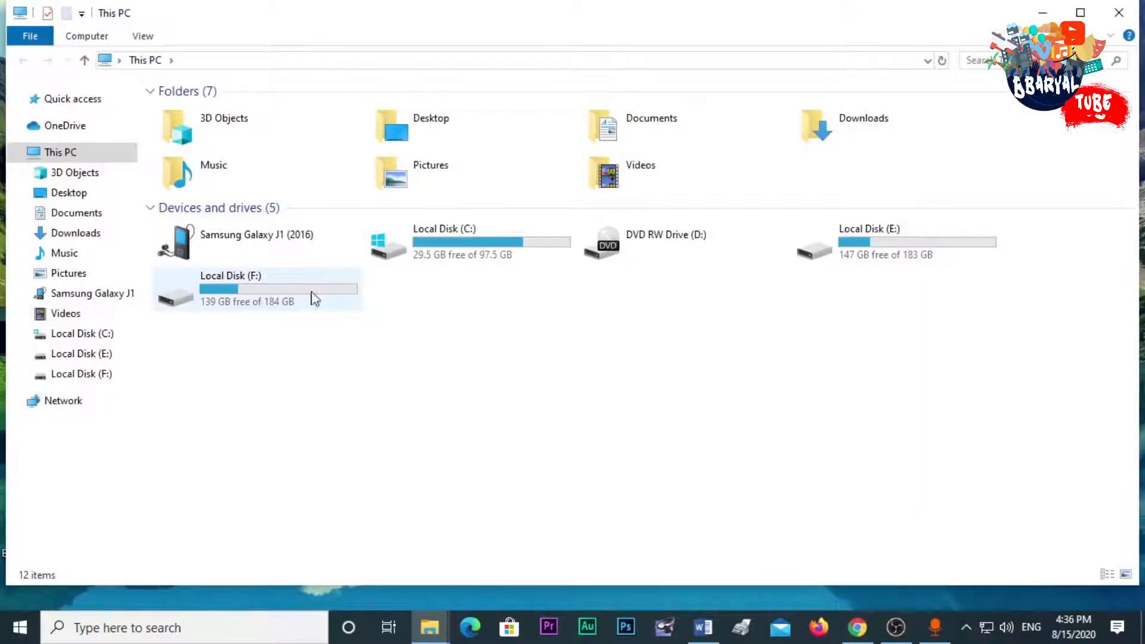
{"action": "left_click", "coordinate": [76, 234]}
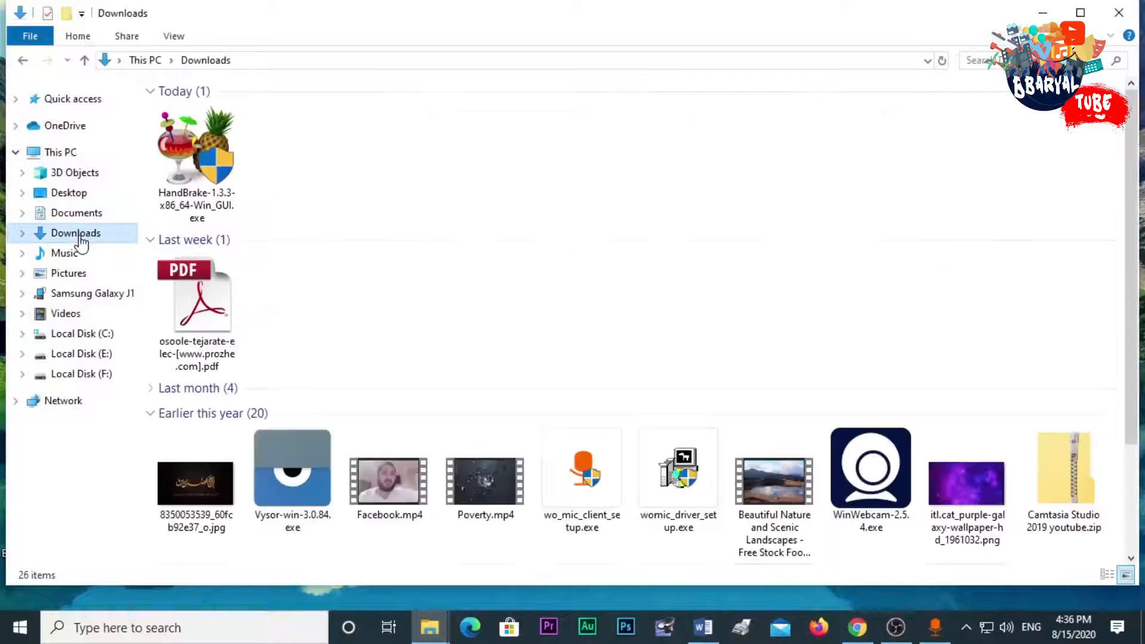
{"action": "double_click", "coordinate": [203, 152]}
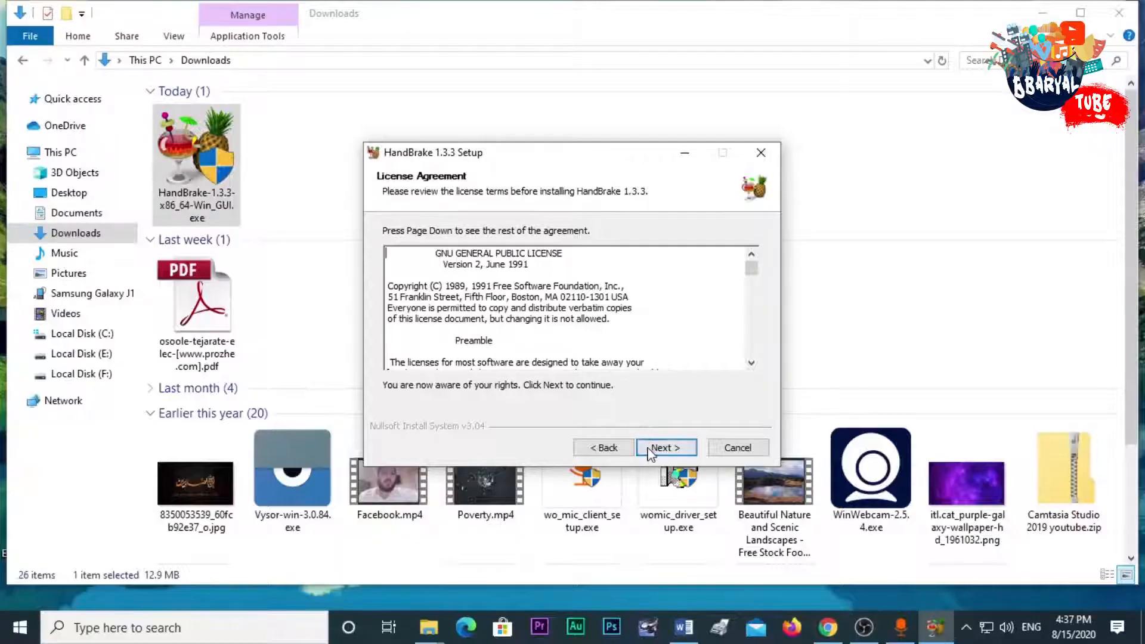
{"action": "left_click", "coordinate": [664, 448]}
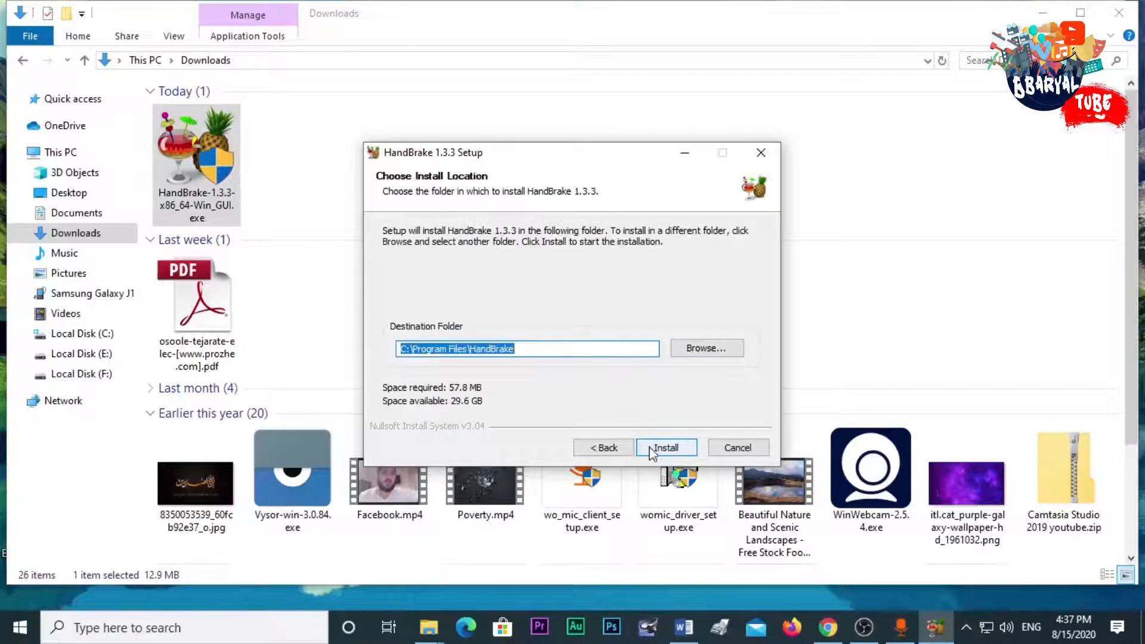
{"action": "left_click", "coordinate": [666, 448]}
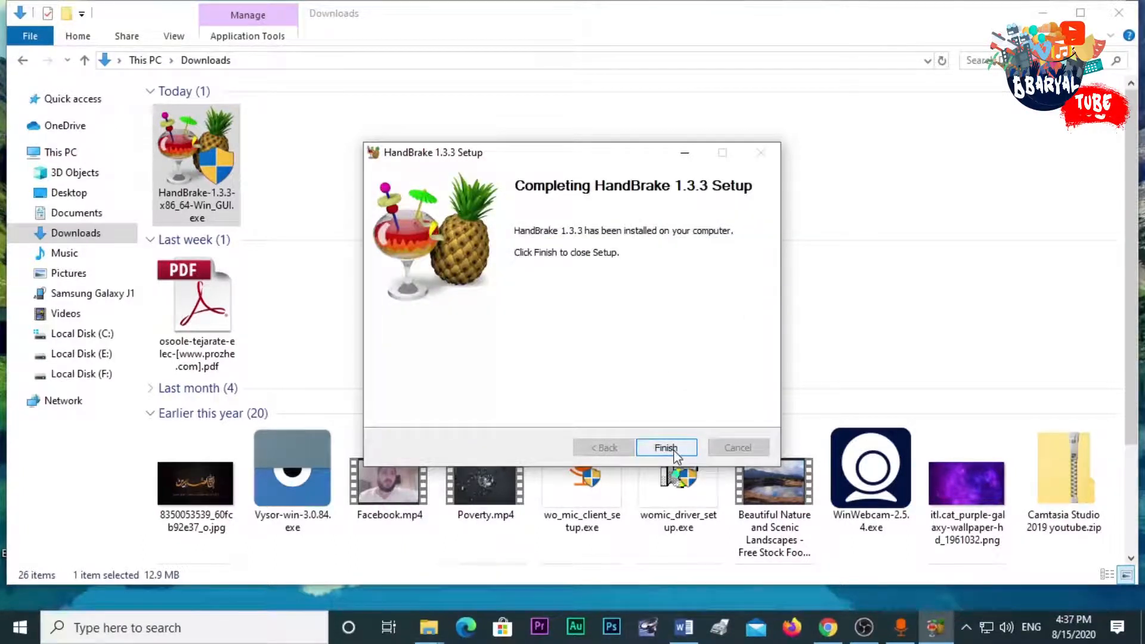
{"action": "left_click", "coordinate": [676, 448]}
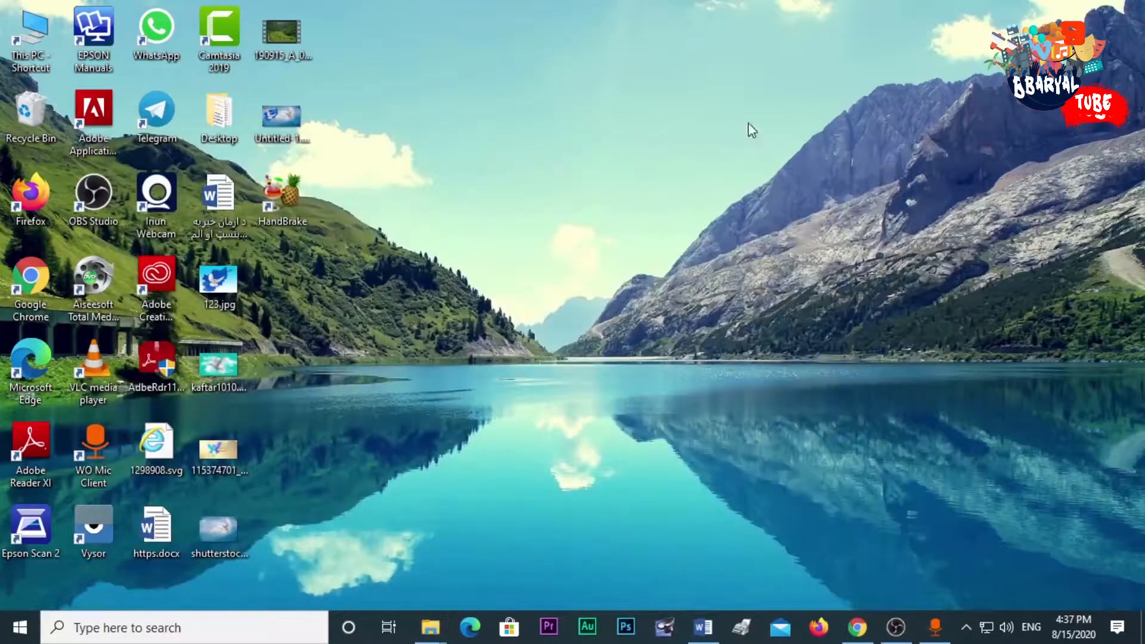
{"action": "right_click", "coordinate": [647, 117]}
{"action": "left_click", "coordinate": [715, 166]}
{"action": "right_click", "coordinate": [532, 134]}
{"action": "left_click", "coordinate": [582, 186]}
{"action": "right_click", "coordinate": [497, 98]}
{"action": "left_click", "coordinate": [567, 152]}
{"action": "right_click", "coordinate": [520, 102]}
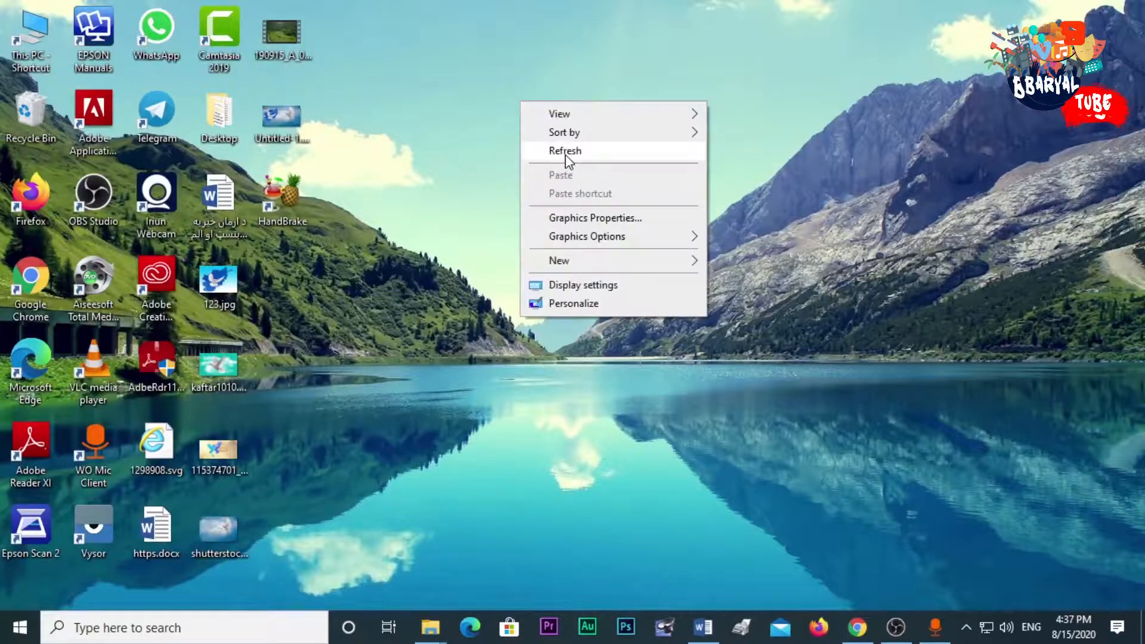
{"action": "left_click", "coordinate": [567, 153]}
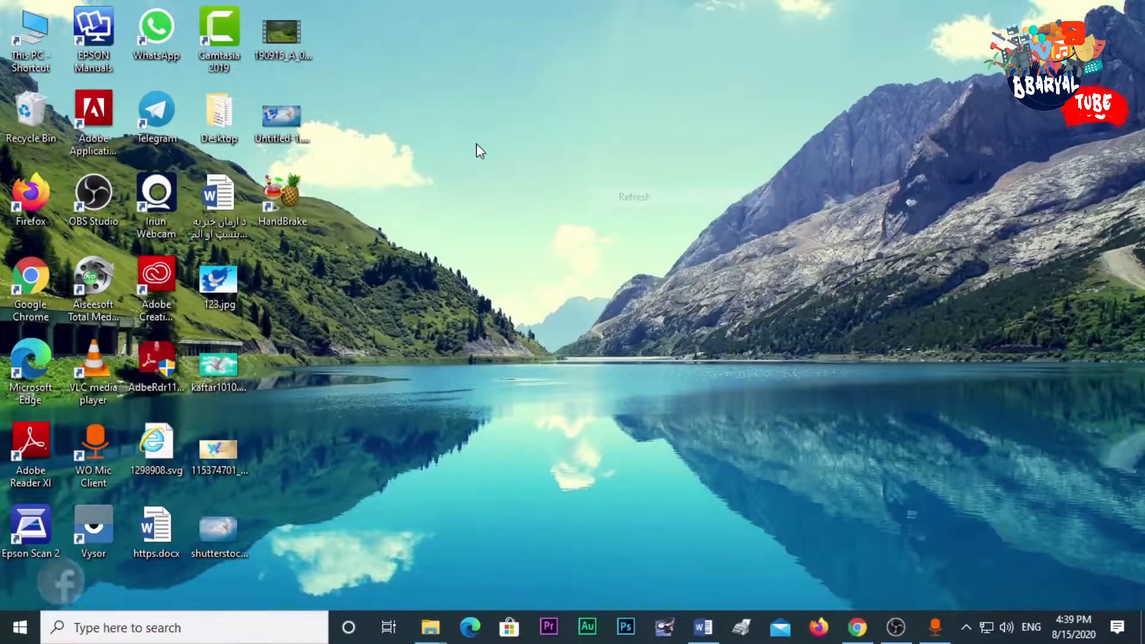
{"action": "right_click", "coordinate": [475, 141]}
{"action": "left_click", "coordinate": [535, 186]}
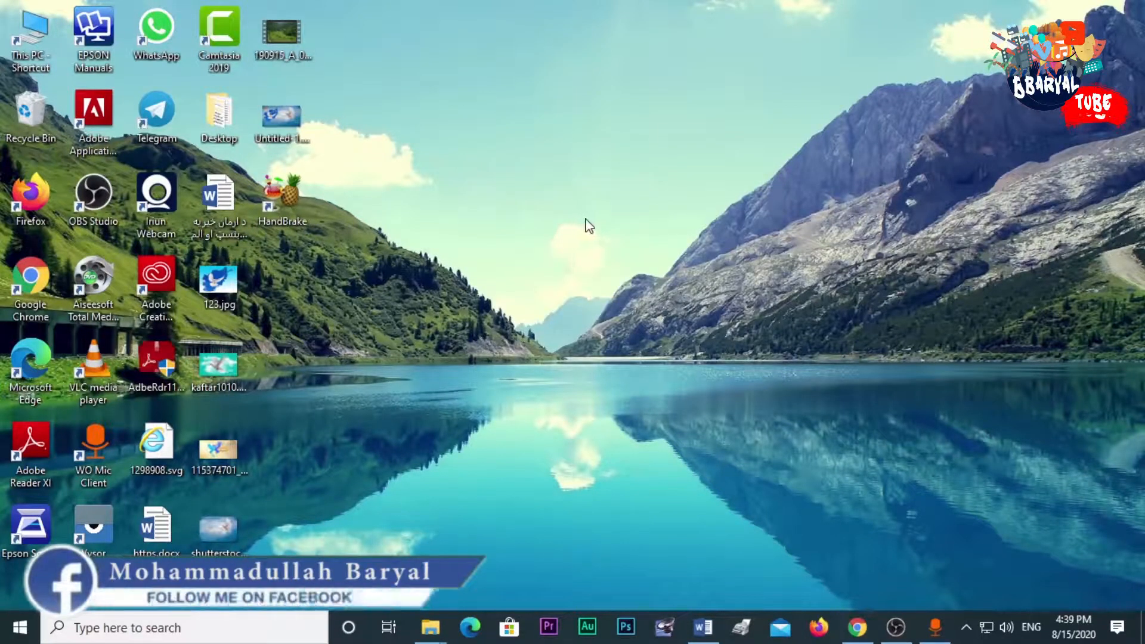
{"action": "right_click", "coordinate": [555, 182]}
{"action": "left_click", "coordinate": [572, 224]}
{"action": "right_click", "coordinate": [474, 153]}
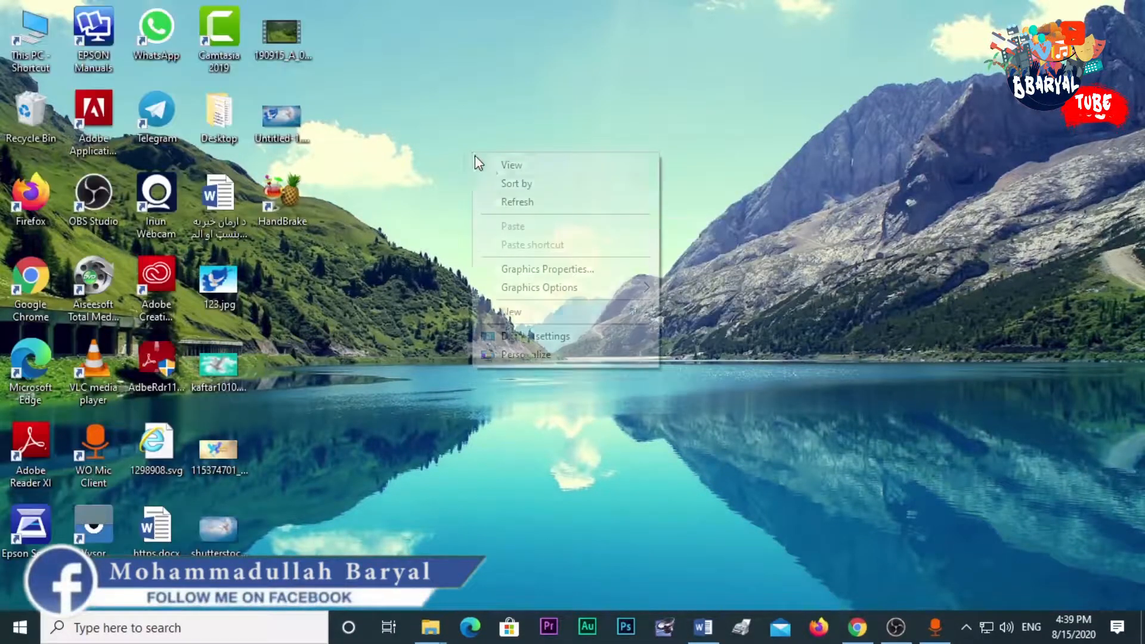
{"action": "left_click", "coordinate": [527, 203]}
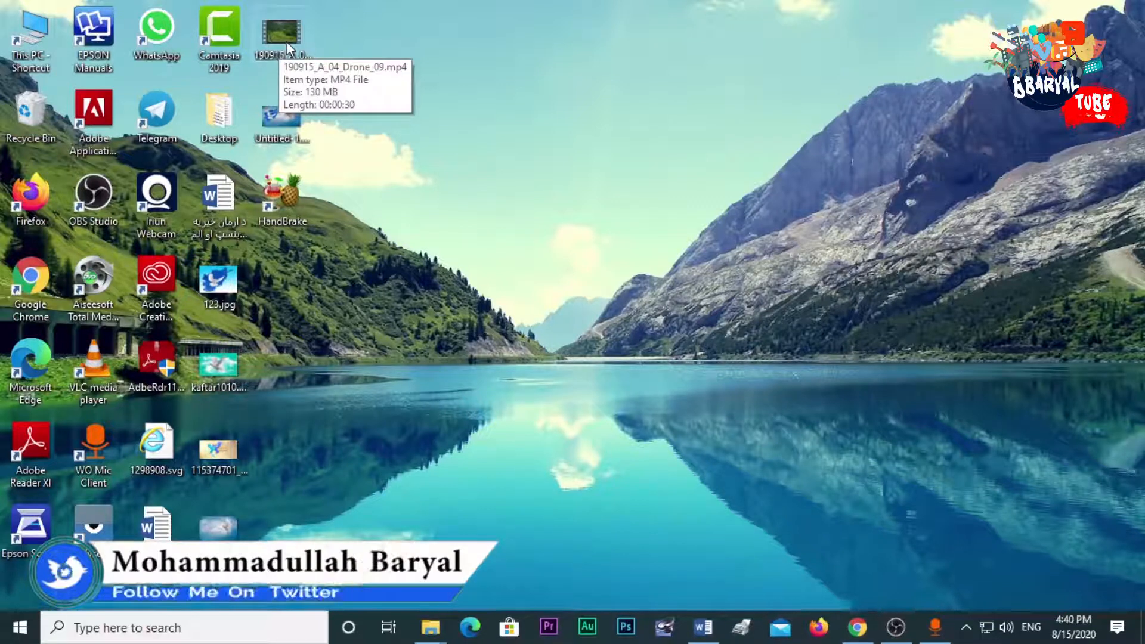
{"action": "left_click", "coordinate": [286, 41]}
{"action": "right_click", "coordinate": [388, 133]}
{"action": "left_click", "coordinate": [424, 178]}
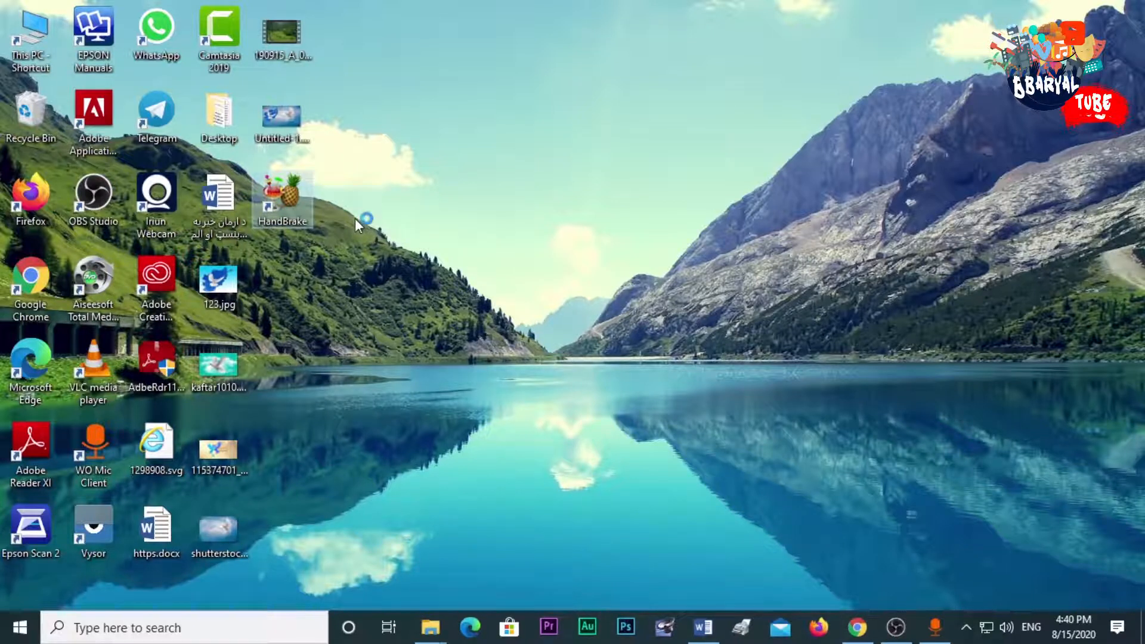
{"action": "right_click", "coordinate": [568, 155]}
{"action": "left_click", "coordinate": [599, 195]}
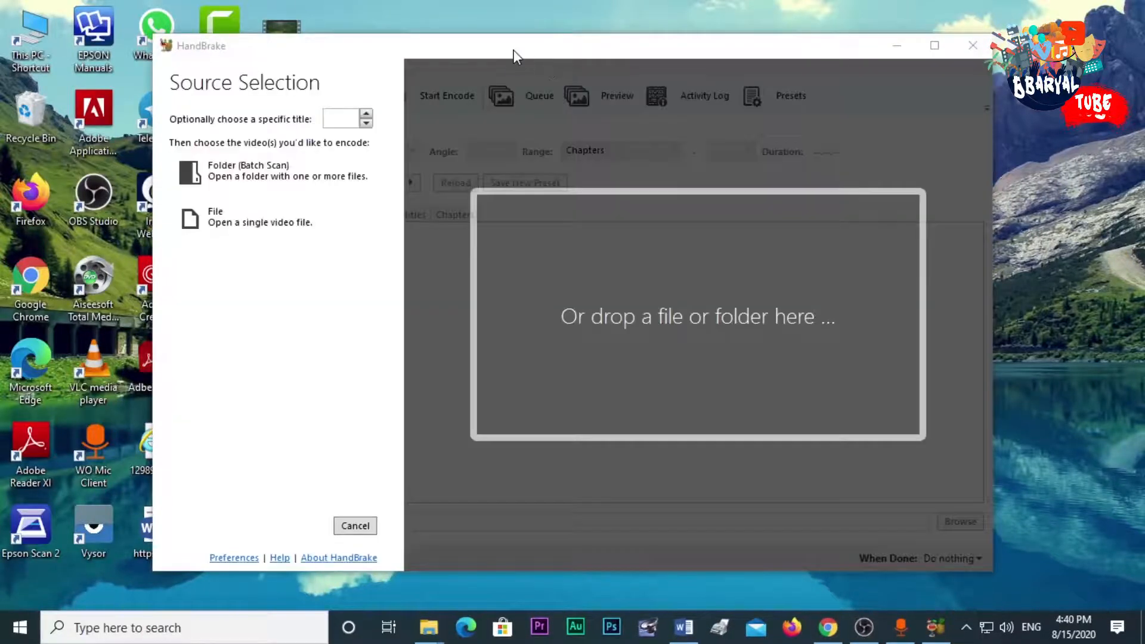
Step: Load the desktop video 190915_A_04_Drone_09.mp4 into HandBrake as the source, moving the window to reach it
{"action": "left_click_drag", "start_coordinate": [511, 55], "coordinate": [641, 30]}
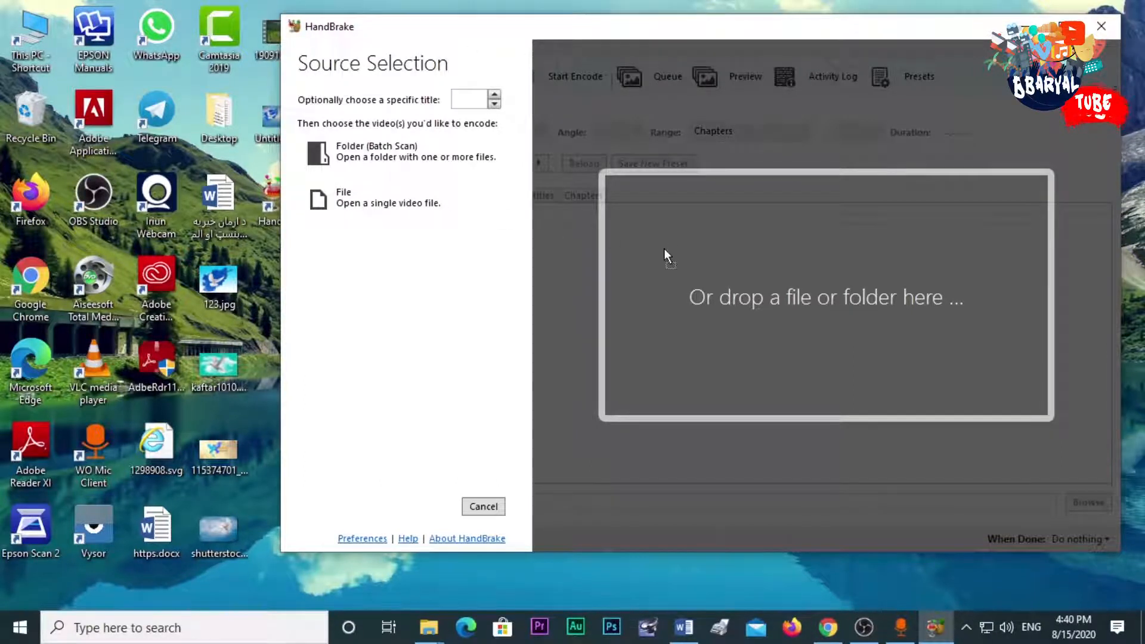
{"action": "left_click_drag", "start_coordinate": [664, 248], "coordinate": [664, 249]}
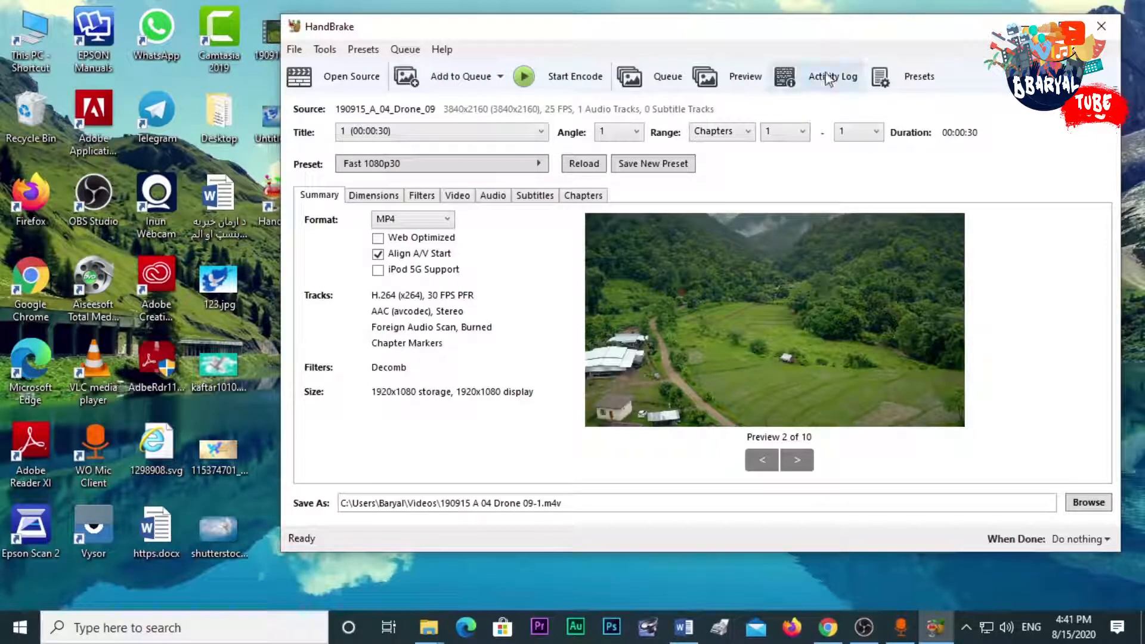
{"action": "left_click_drag", "start_coordinate": [841, 30], "coordinate": [735, 34]}
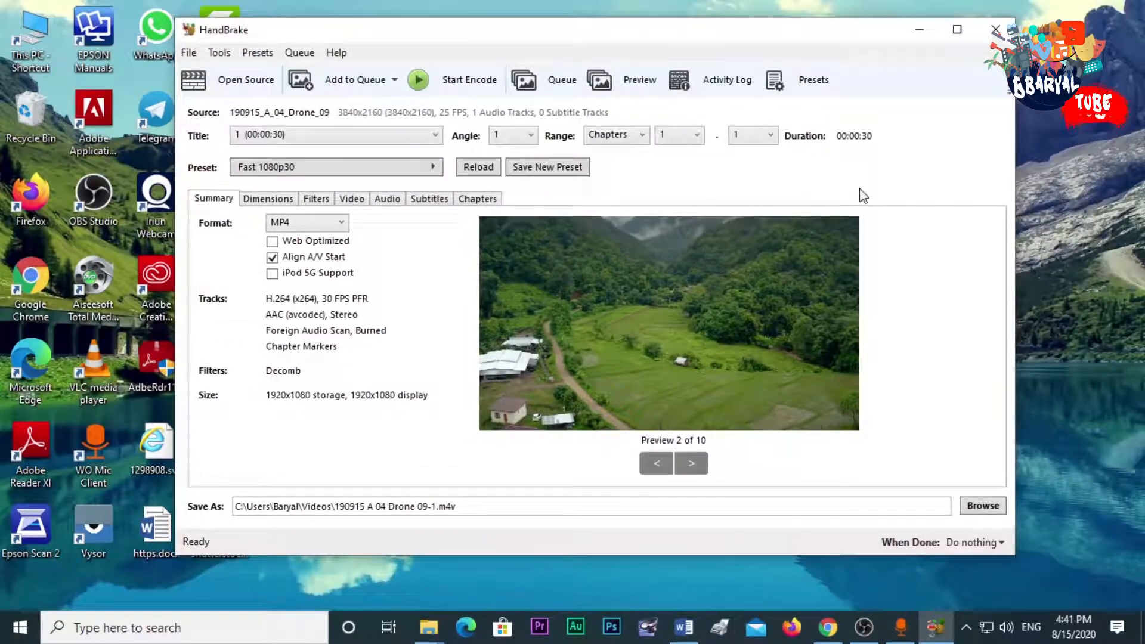
{"action": "right_click", "coordinate": [1053, 161]}
{"action": "left_click", "coordinate": [1066, 212]}
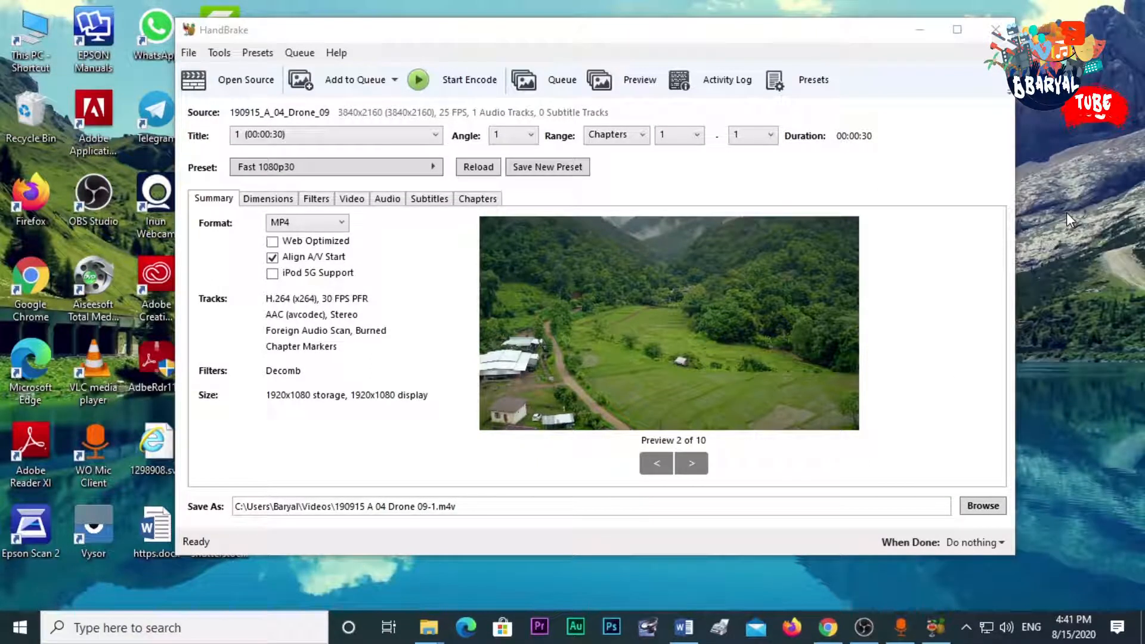
{"action": "right_click", "coordinate": [1073, 127]}
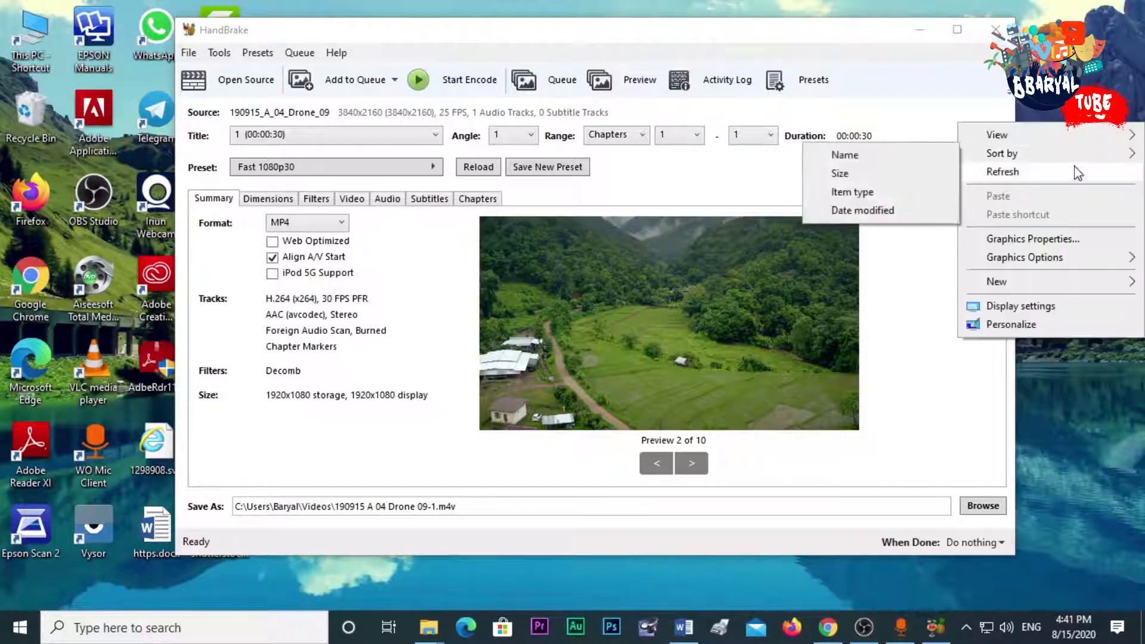
{"action": "left_click", "coordinate": [1074, 173]}
{"action": "right_click", "coordinate": [1061, 111]}
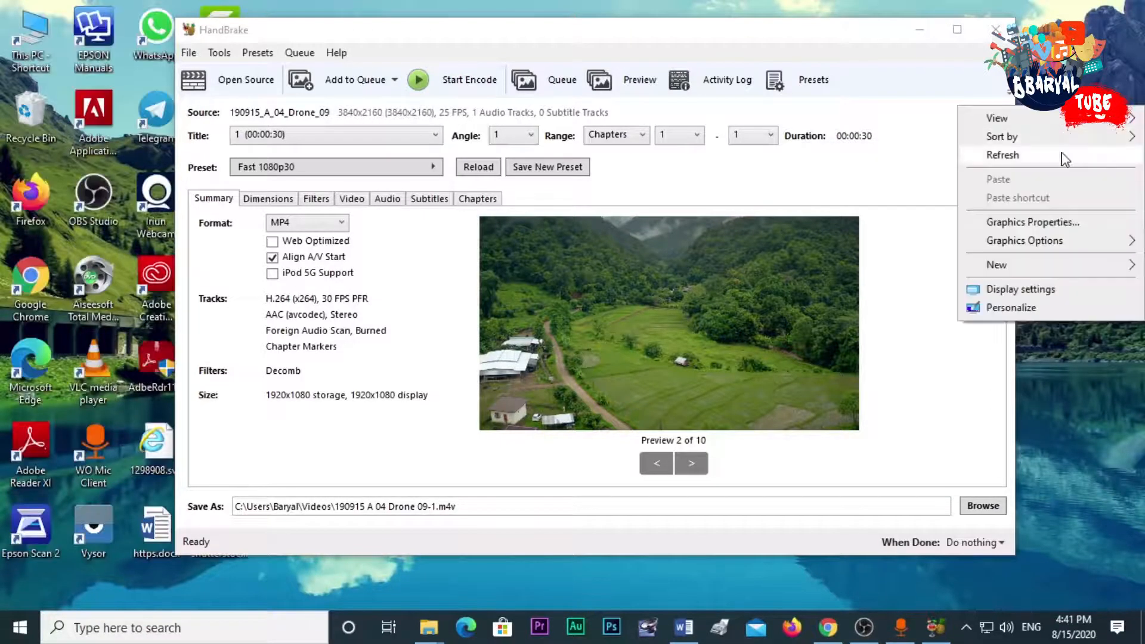
{"action": "left_click", "coordinate": [1060, 152]}
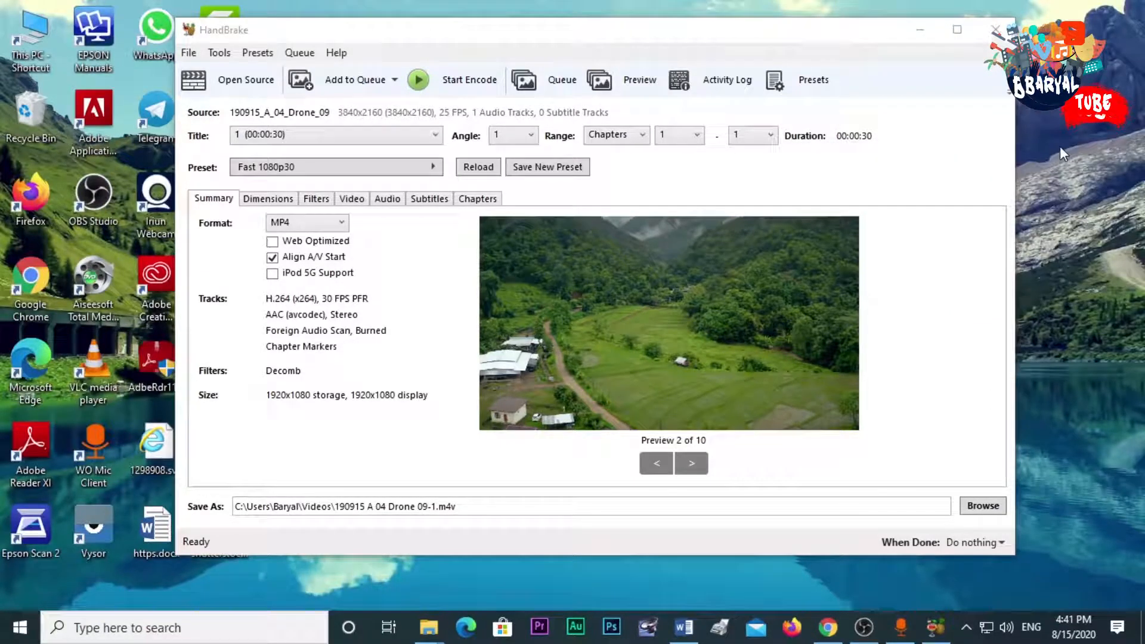
{"action": "right_click", "coordinate": [1059, 136]}
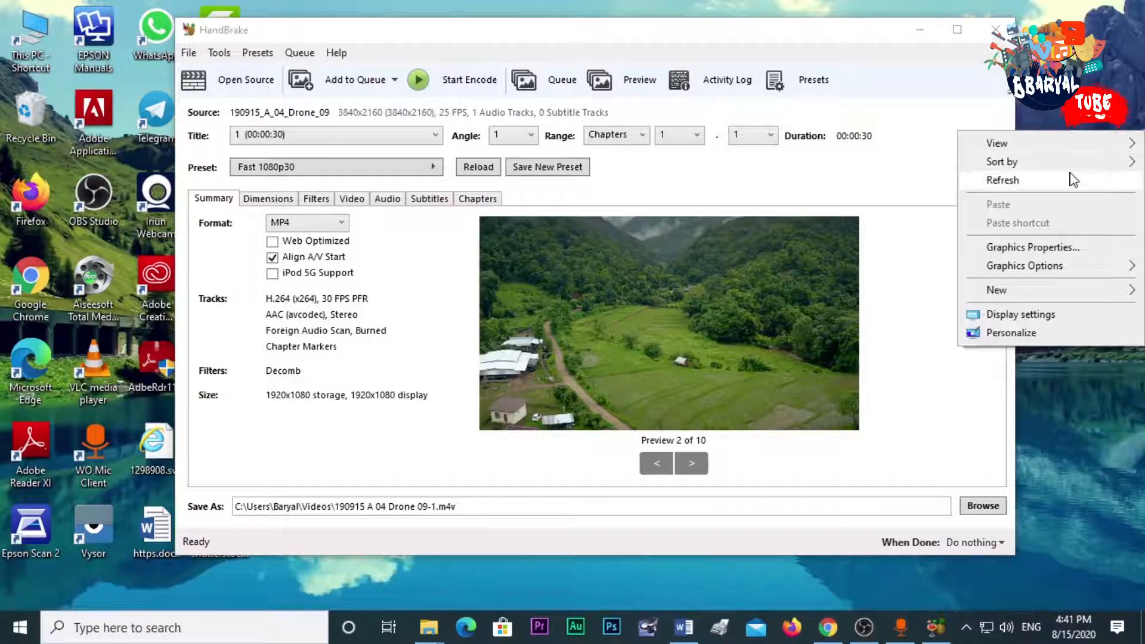
{"action": "left_click", "coordinate": [1071, 178]}
Step: Choose the Fast 1080p30 preset from the General group for the loaded video
{"action": "left_click", "coordinate": [418, 167]}
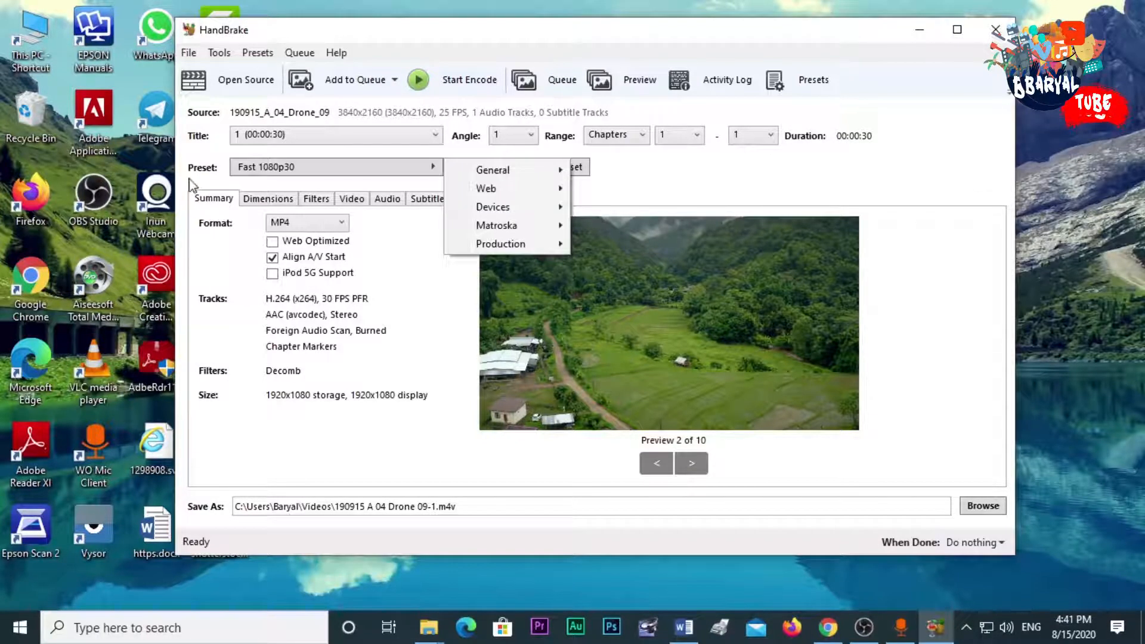
{"action": "left_click", "coordinate": [327, 136]}
{"action": "left_click", "coordinate": [325, 143]}
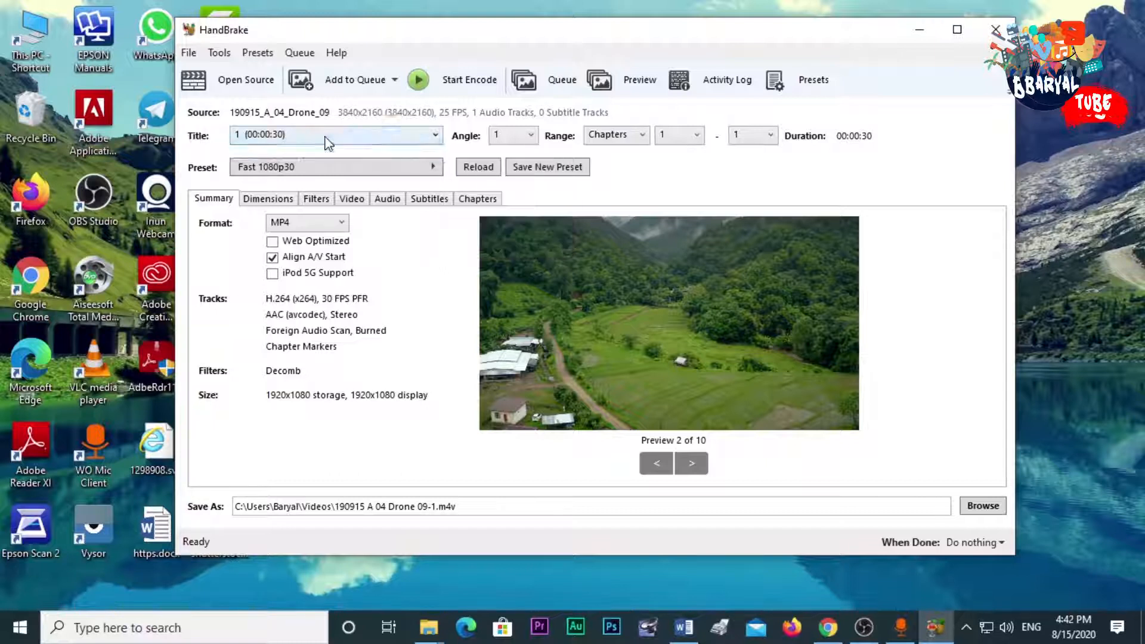
{"action": "left_click", "coordinate": [342, 171]}
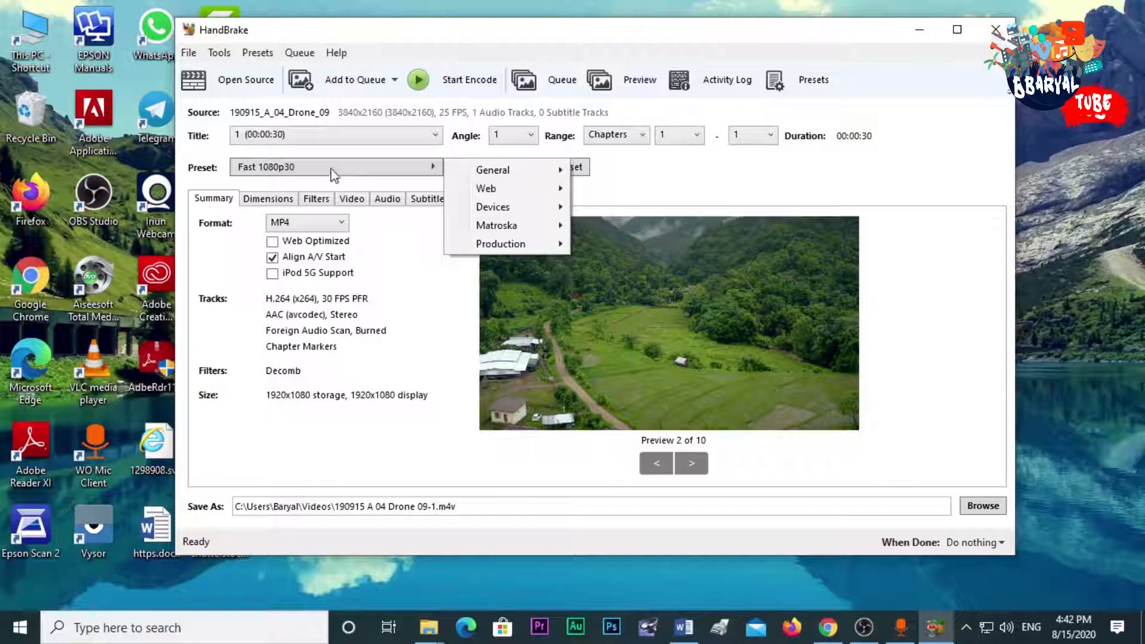
{"action": "mouse_move", "coordinate": [473, 173]}
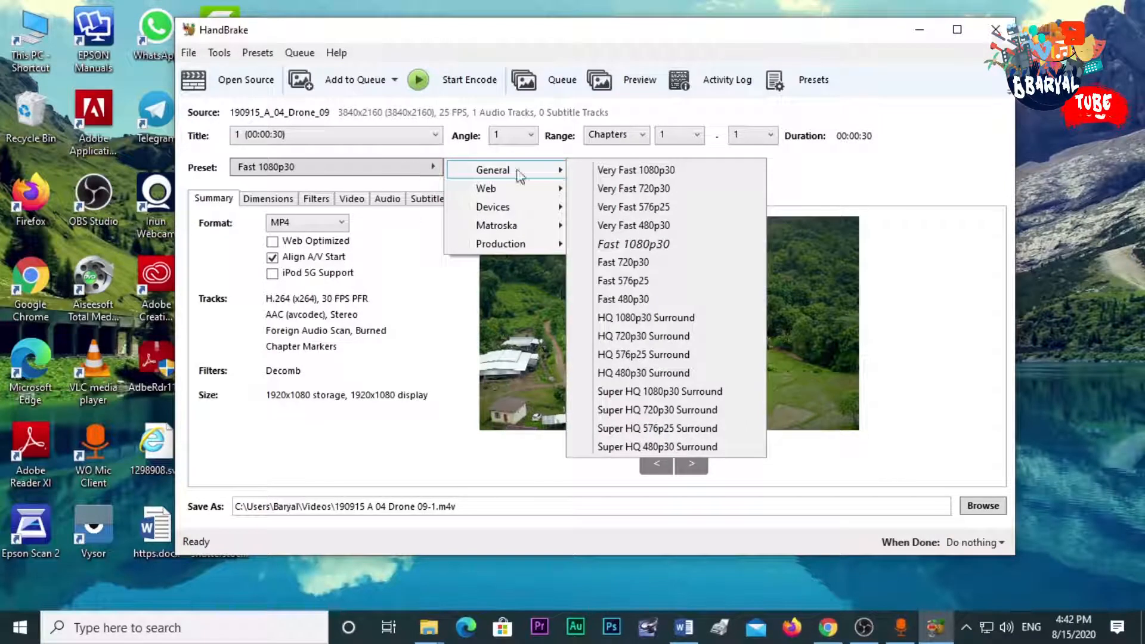
{"action": "left_click", "coordinate": [665, 247]}
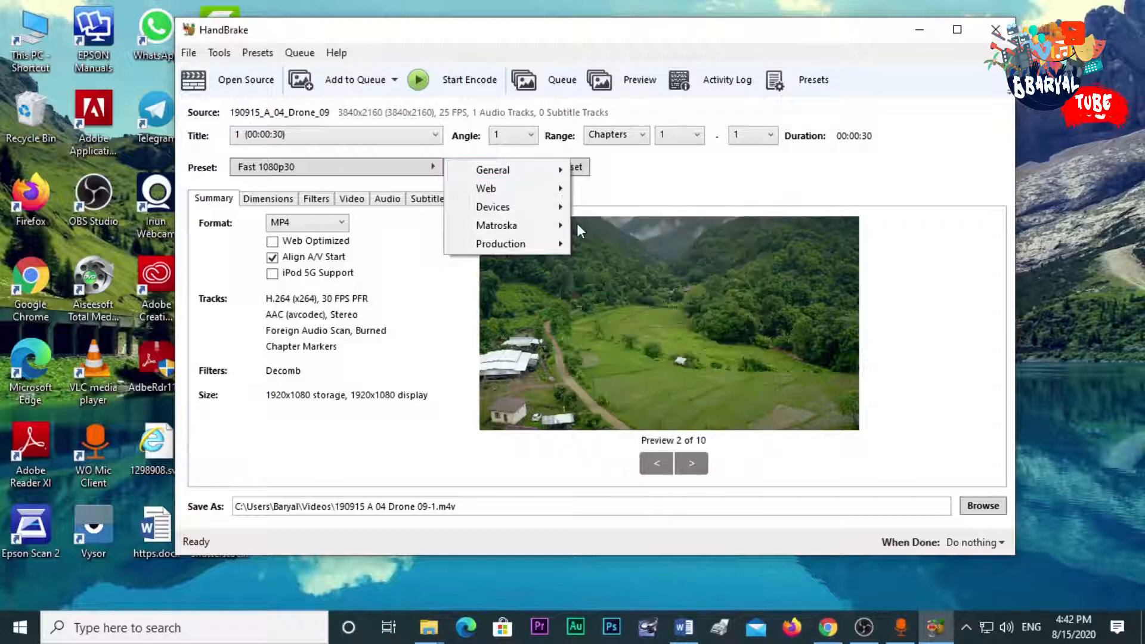
{"action": "left_click", "coordinate": [617, 193]}
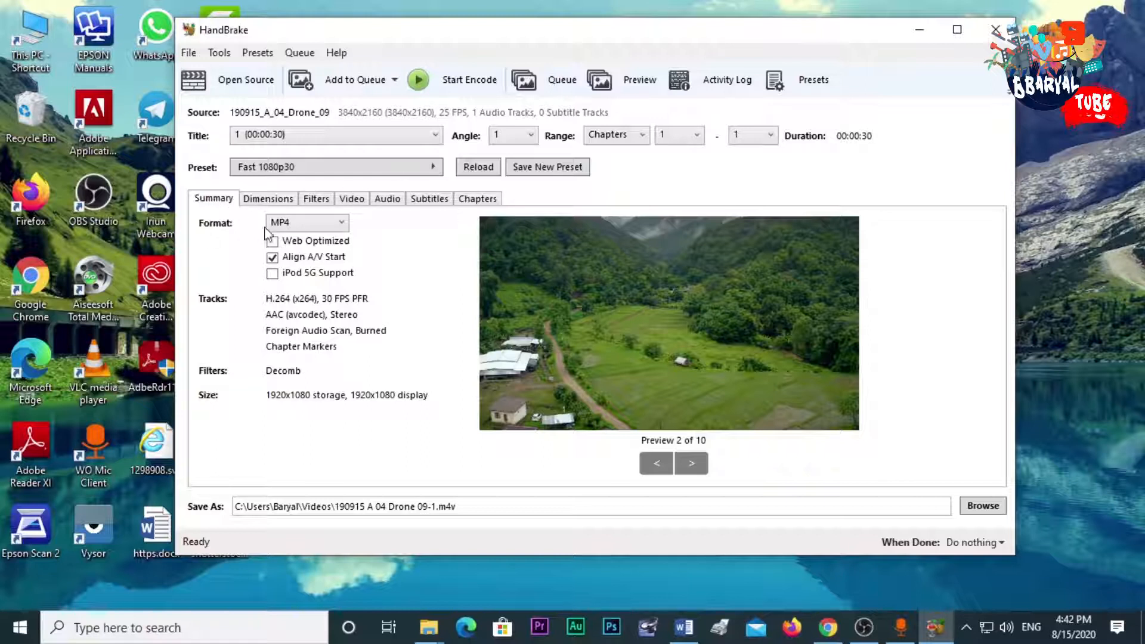
Step: Set the output format to MP4, and switch the Web Optimized option on and off again
{"action": "left_click", "coordinate": [302, 223]}
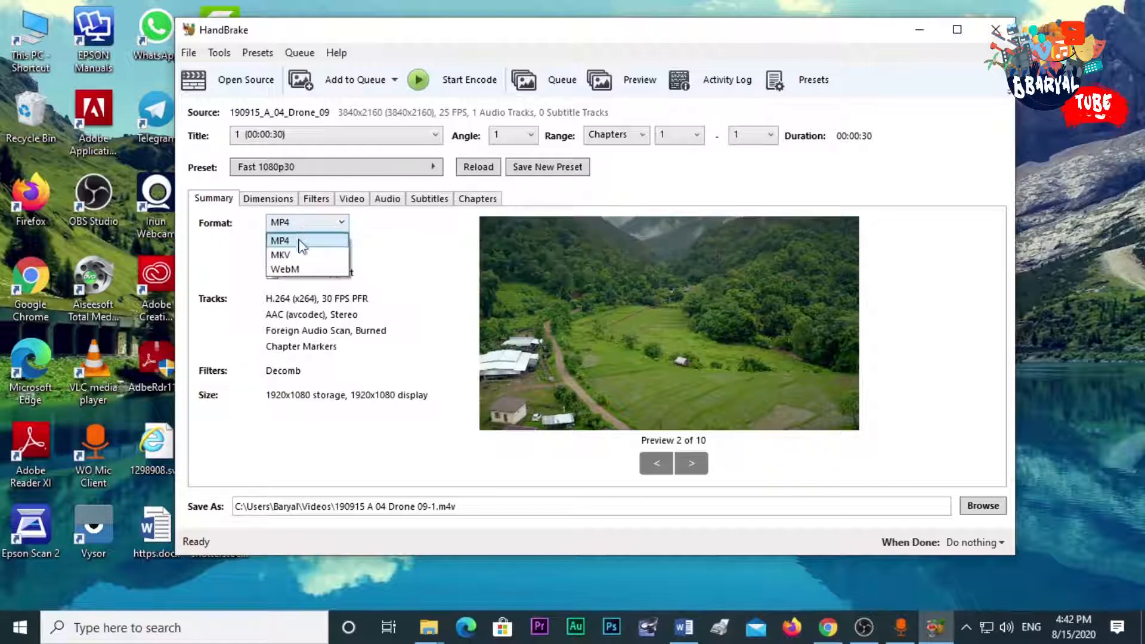
{"action": "left_click", "coordinate": [299, 241]}
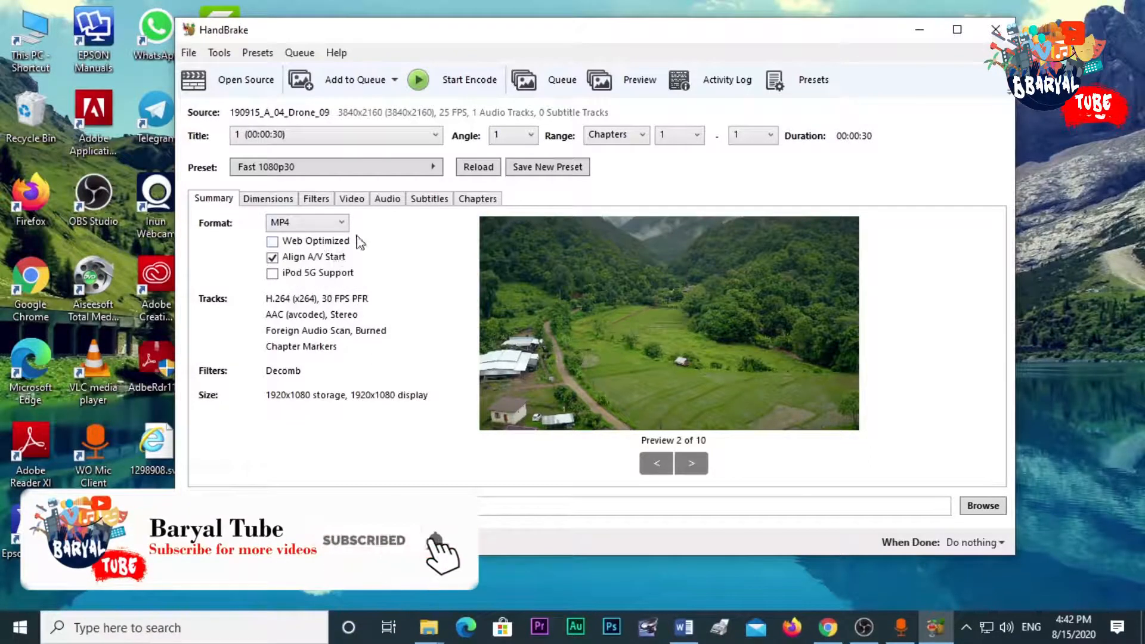
{"action": "left_click", "coordinate": [273, 242]}
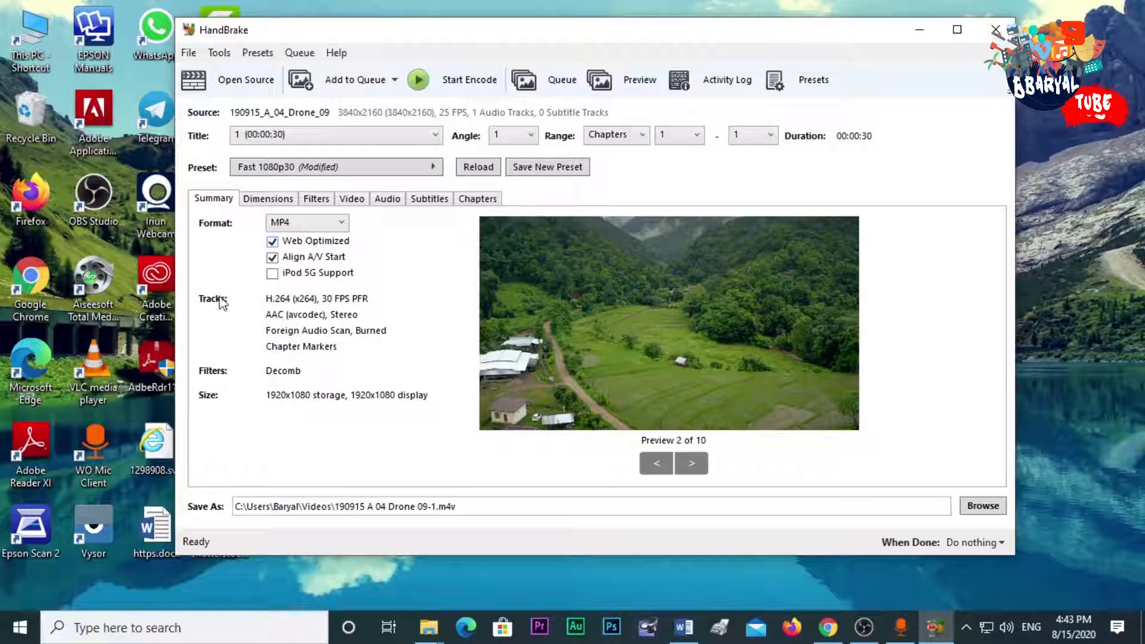
{"action": "left_click", "coordinate": [321, 243]}
Step: Examine the output's size and cropping settings and its filter settings
{"action": "left_click", "coordinate": [262, 200]}
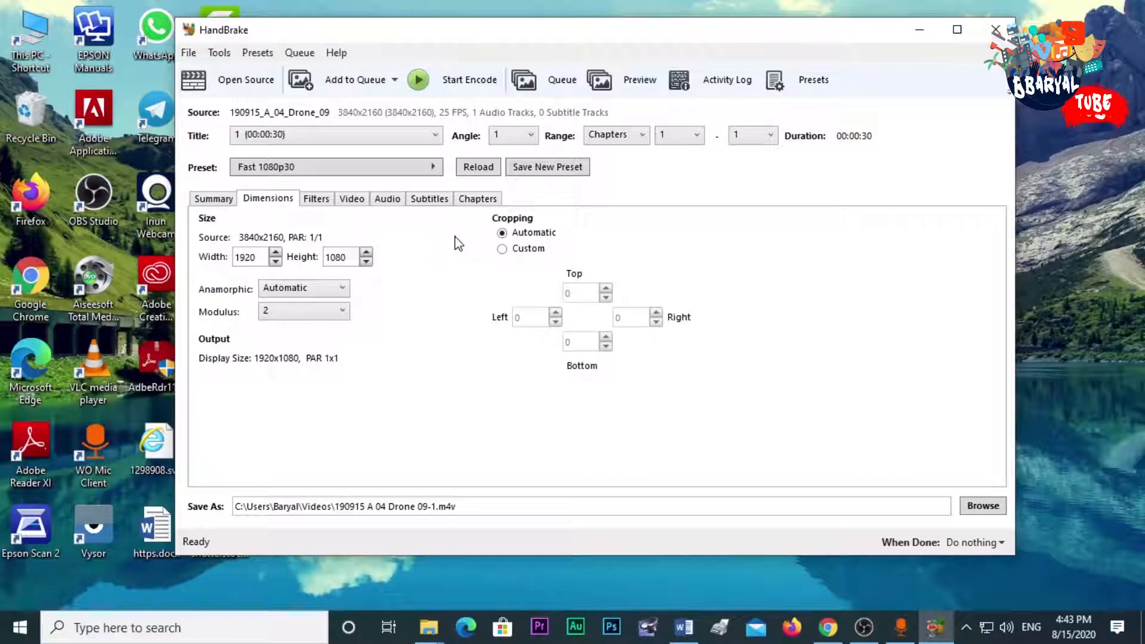
{"action": "left_click", "coordinate": [323, 204]}
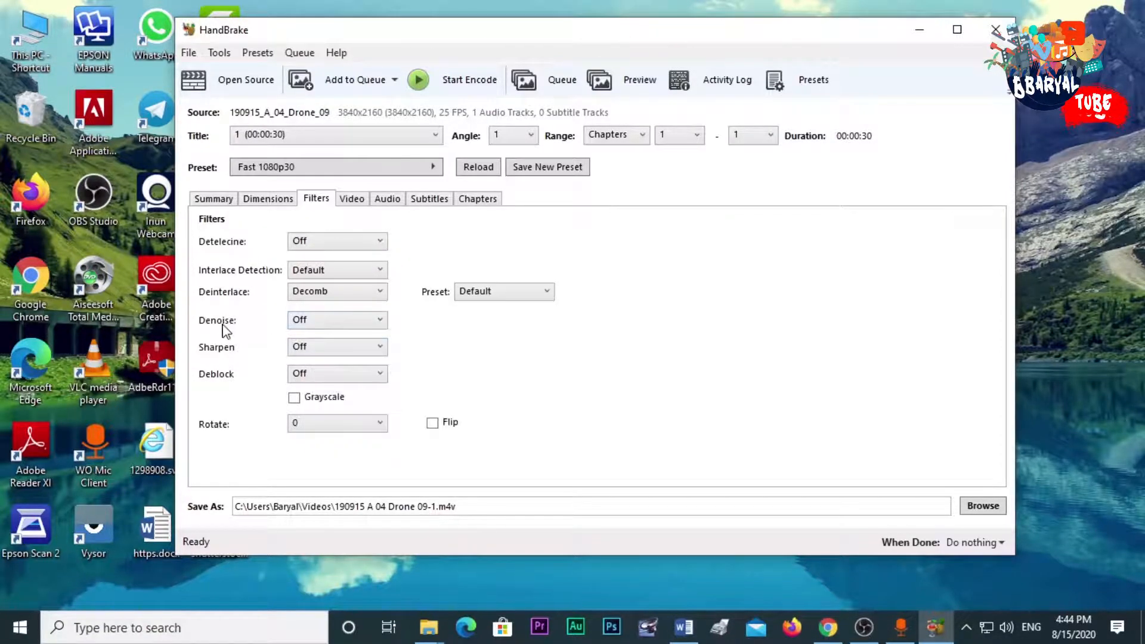
Step: Review the remaining filter options, and select H.264 (x264) as the video codec
{"action": "mouse_move", "coordinate": [326, 333]}
{"action": "mouse_move", "coordinate": [314, 248]}
{"action": "mouse_move", "coordinate": [474, 340]}
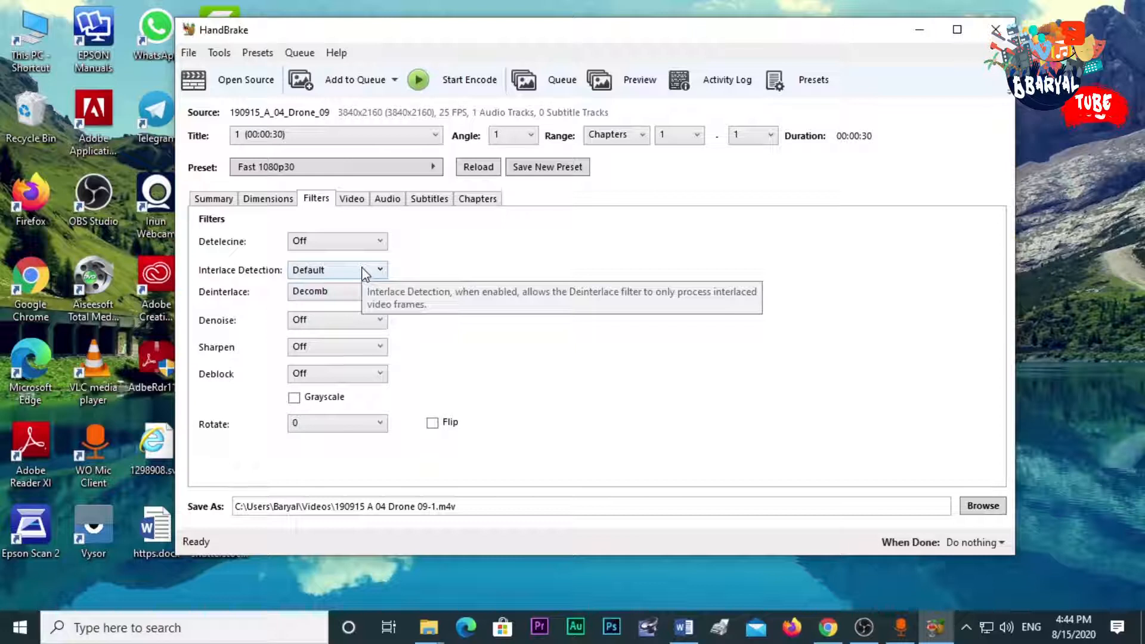
{"action": "left_click", "coordinate": [358, 200]}
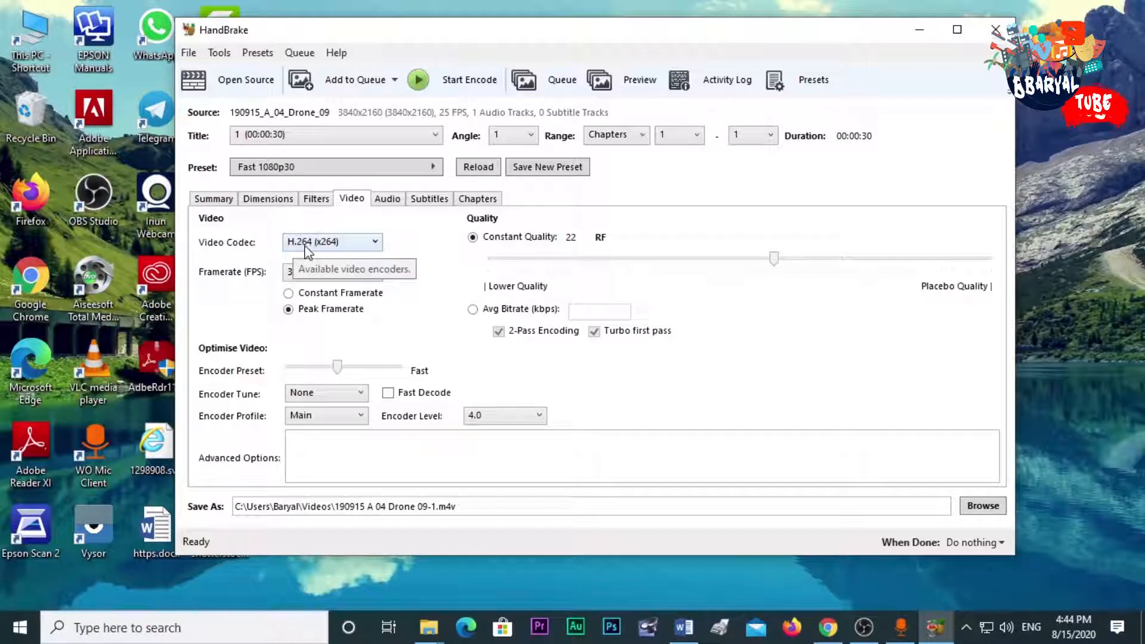
{"action": "left_click", "coordinate": [376, 246]}
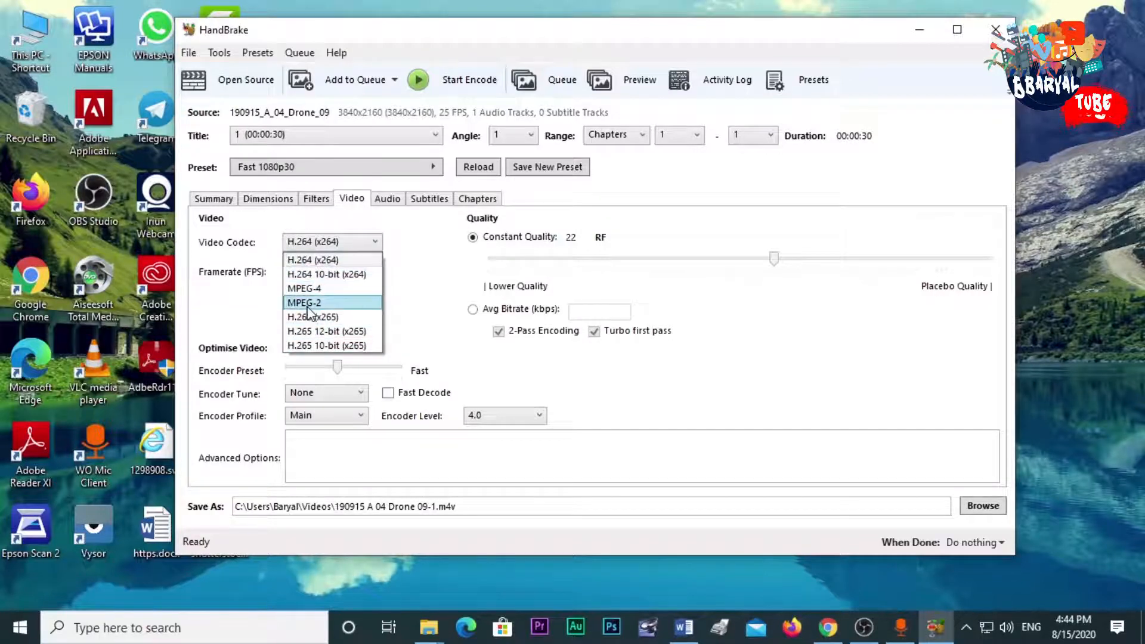
{"action": "left_click", "coordinate": [351, 258]}
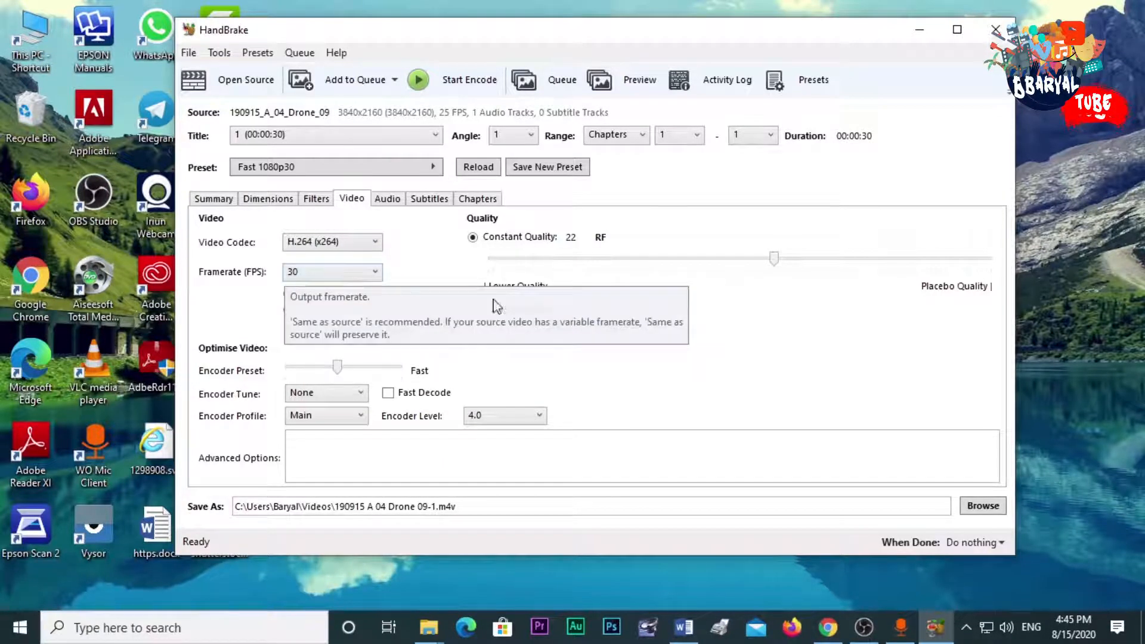
Step: Set the output framerate to Same as source with Constant Framerate
{"action": "left_click", "coordinate": [375, 273]}
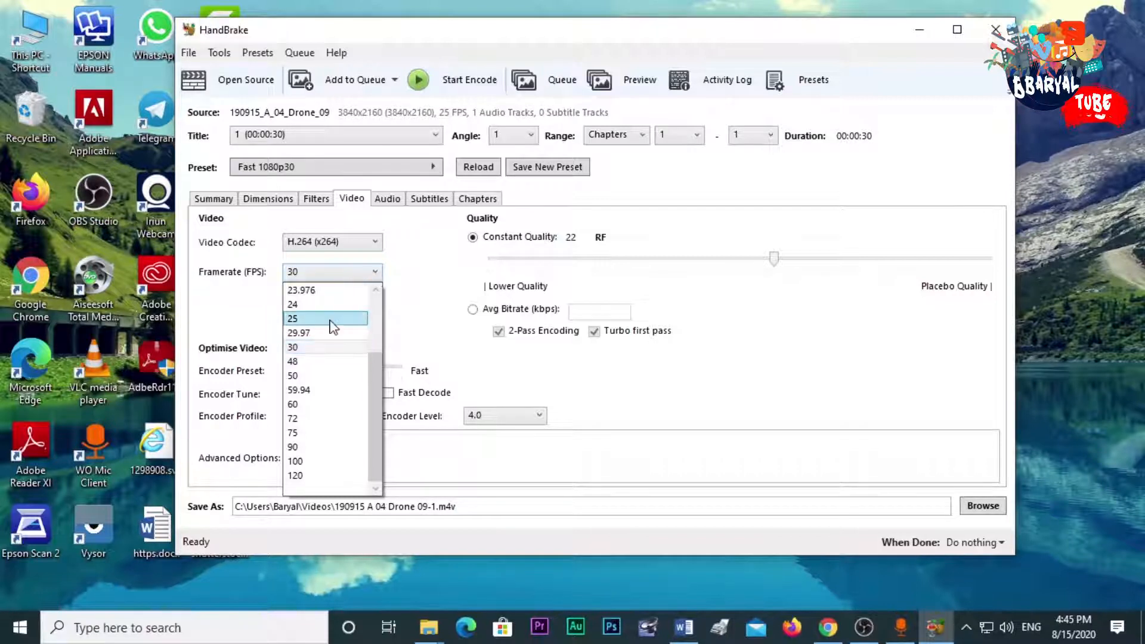
{"action": "left_click", "coordinate": [307, 348]}
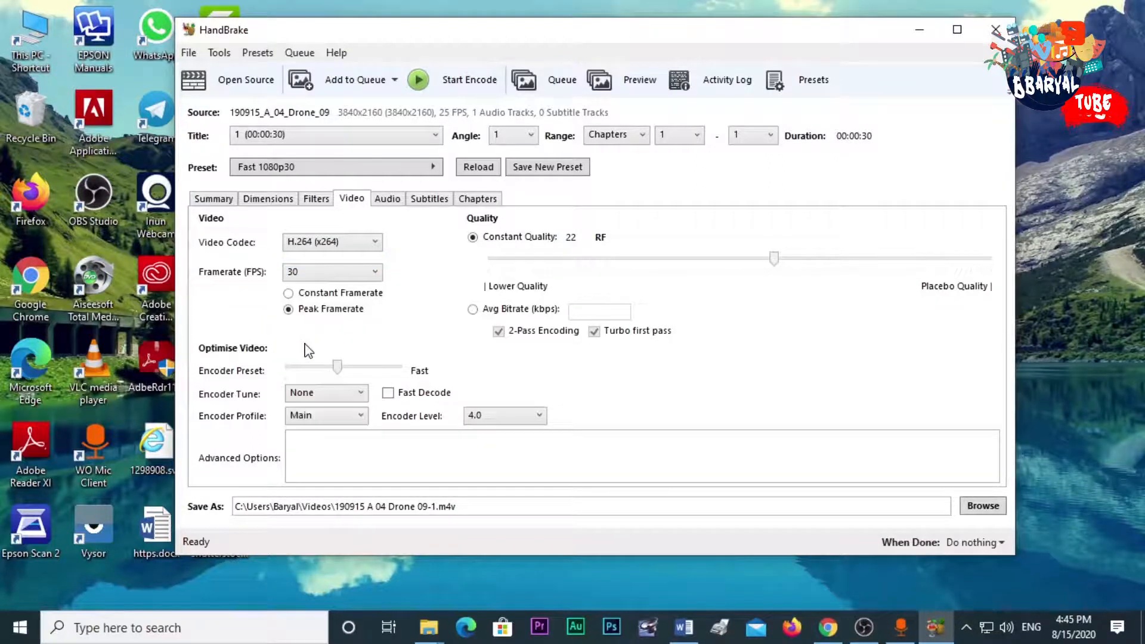
{"action": "left_click", "coordinate": [370, 278]}
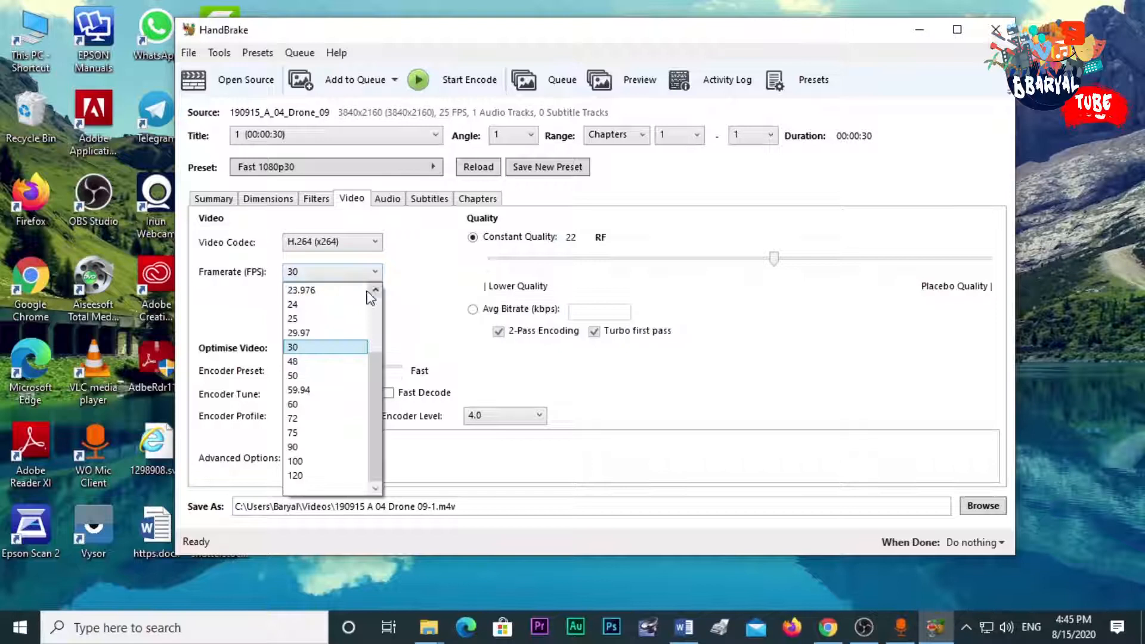
{"action": "left_click_drag", "start_coordinate": [376, 369], "coordinate": [397, 297]}
{"action": "left_click", "coordinate": [351, 291]}
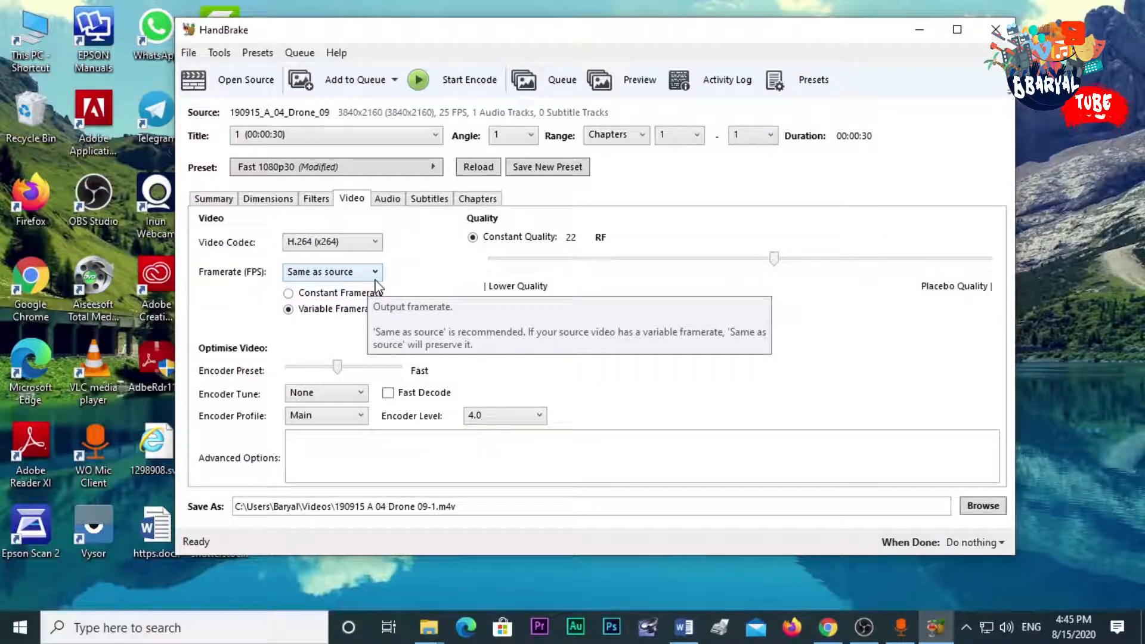
{"action": "left_click", "coordinate": [334, 294]}
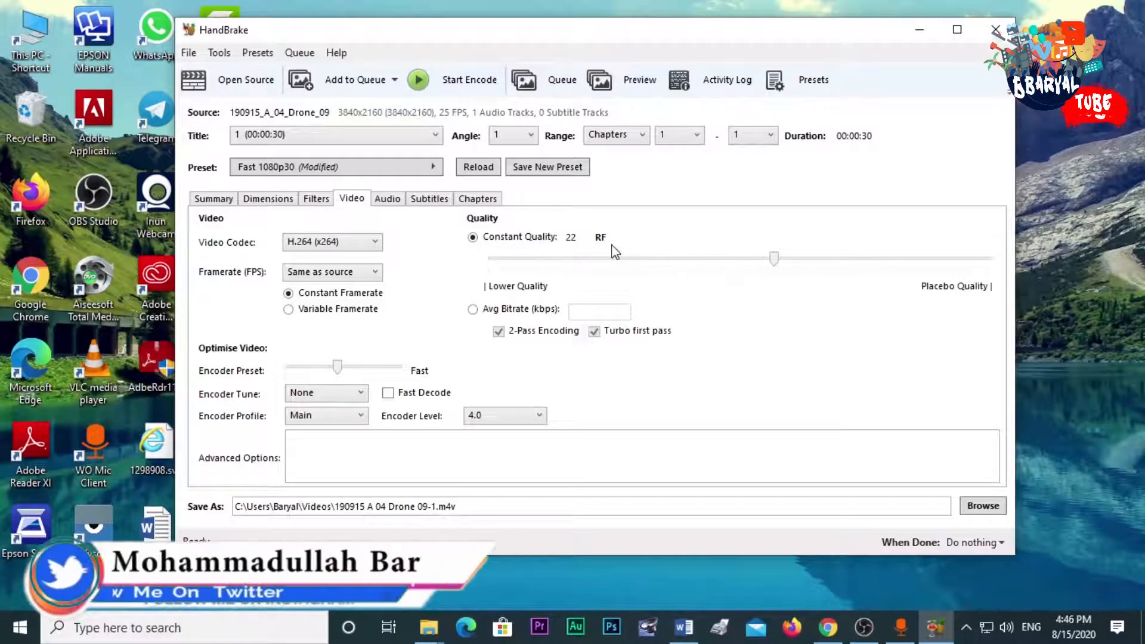
Step: Try constant quality values of RF 5.5 and RF 30, and bring the quality back up to around its preset level
{"action": "mouse_move", "coordinate": [775, 262]}
{"action": "left_click_drag", "start_coordinate": [773, 260], "coordinate": [937, 263]}
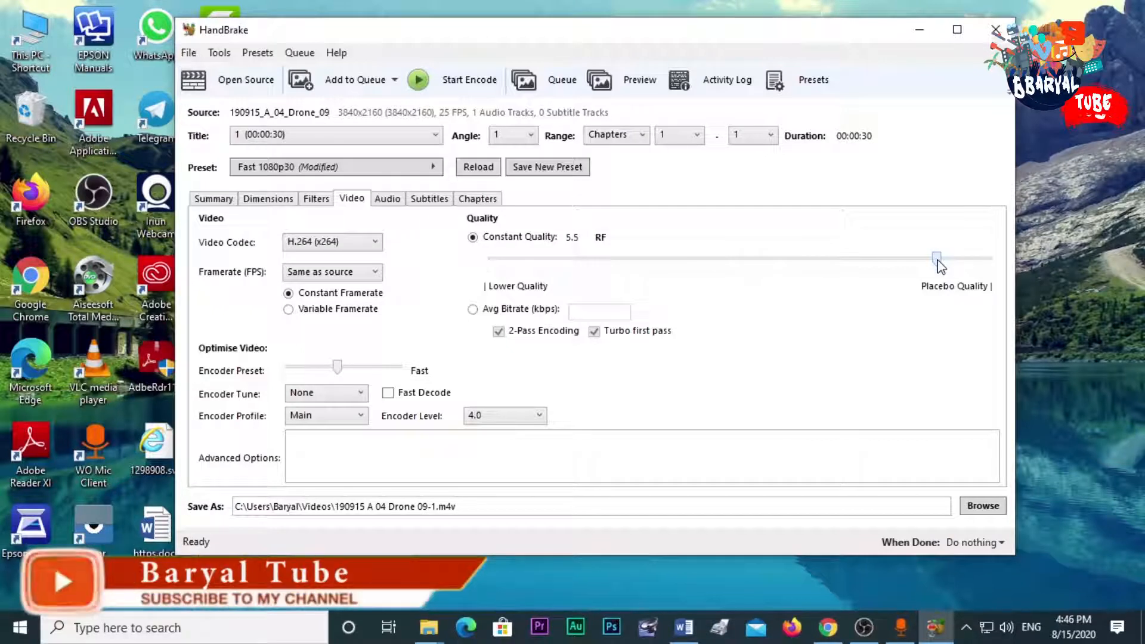
{"action": "left_click_drag", "start_coordinate": [940, 265], "coordinate": [695, 268]}
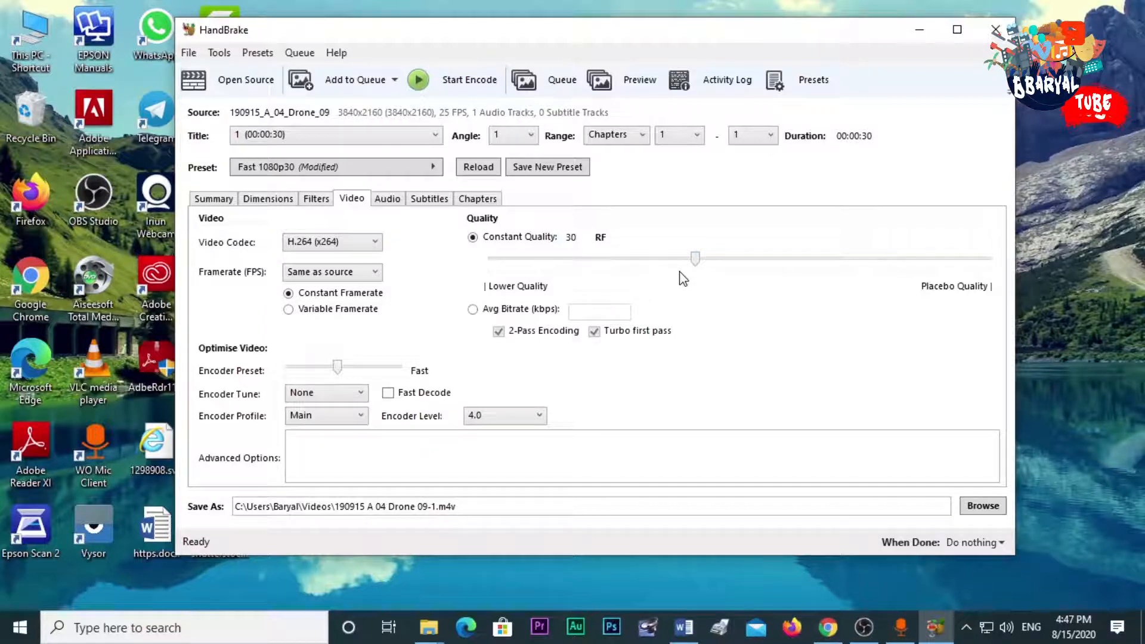
{"action": "mouse_move", "coordinate": [699, 267]}
{"action": "left_click_drag", "start_coordinate": [698, 266], "coordinate": [689, 264]}
{"action": "left_click_drag", "start_coordinate": [687, 260], "coordinate": [780, 273]}
Step: Examine the audio track and subtitle track settings
{"action": "left_click", "coordinate": [387, 199]}
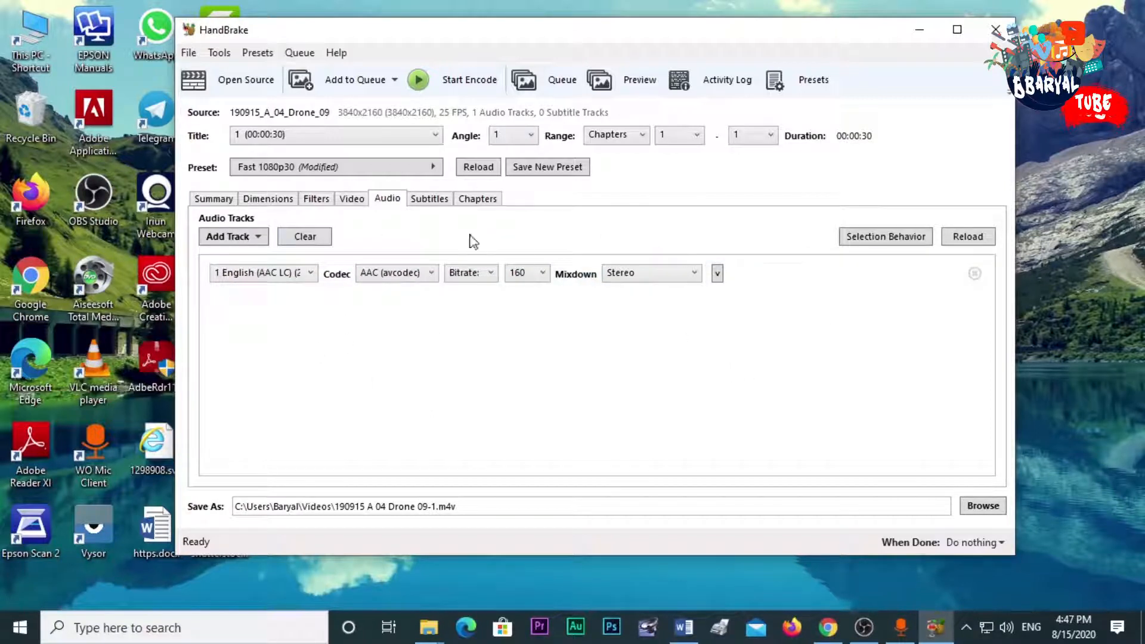
{"action": "left_click", "coordinate": [431, 200]}
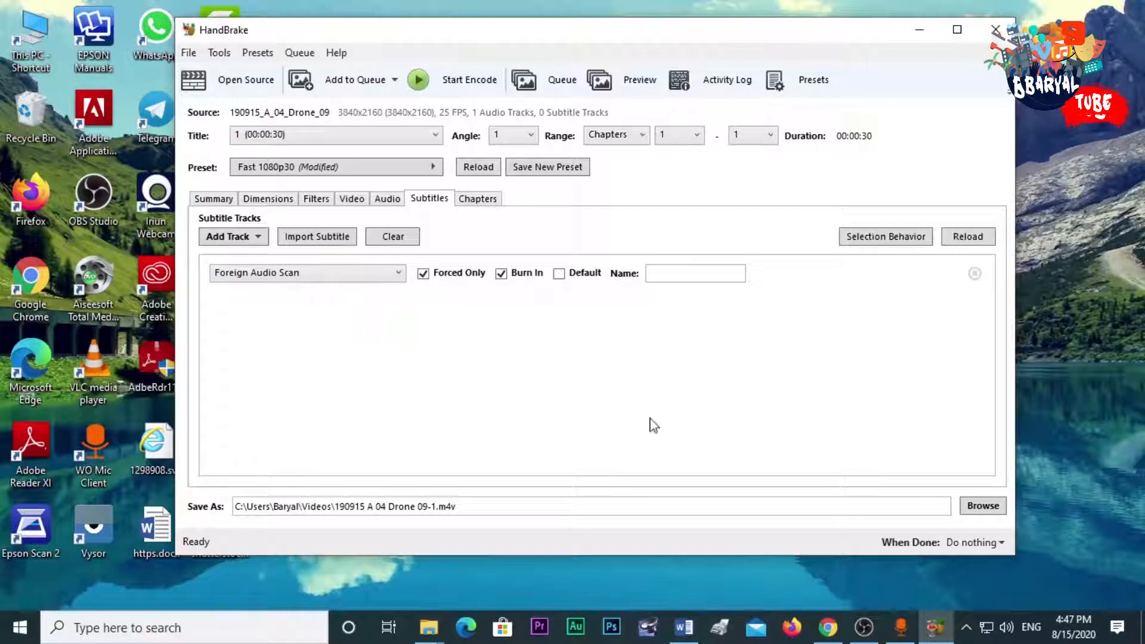
{"action": "right_click", "coordinate": [1052, 289]}
{"action": "left_click", "coordinate": [1071, 334]}
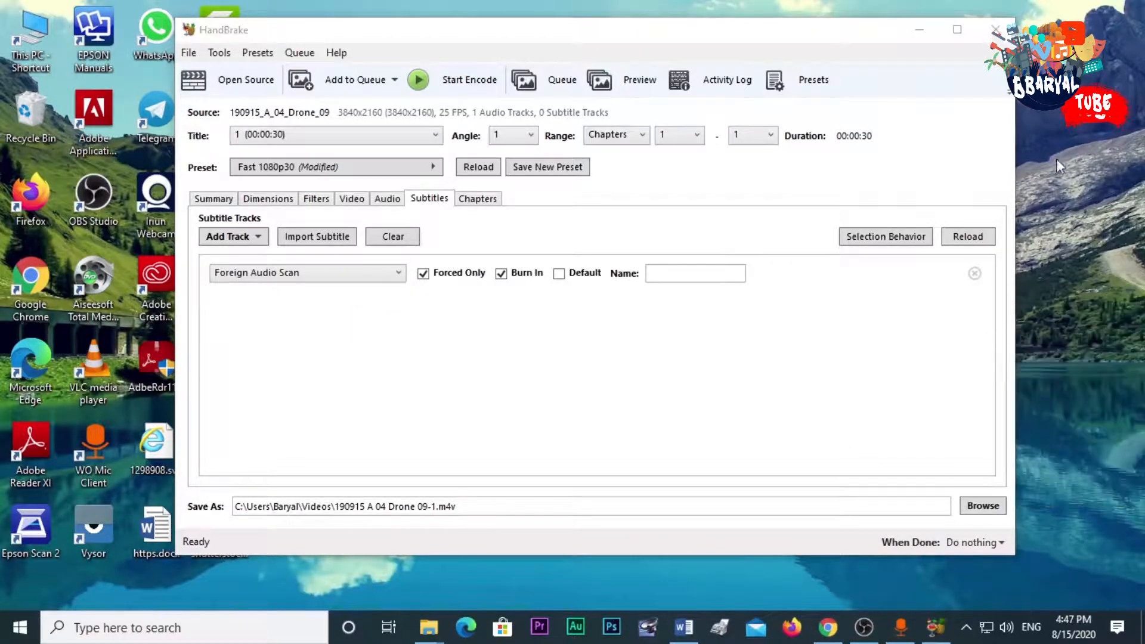
{"action": "right_click", "coordinate": [1046, 141]}
{"action": "left_click", "coordinate": [1064, 190]}
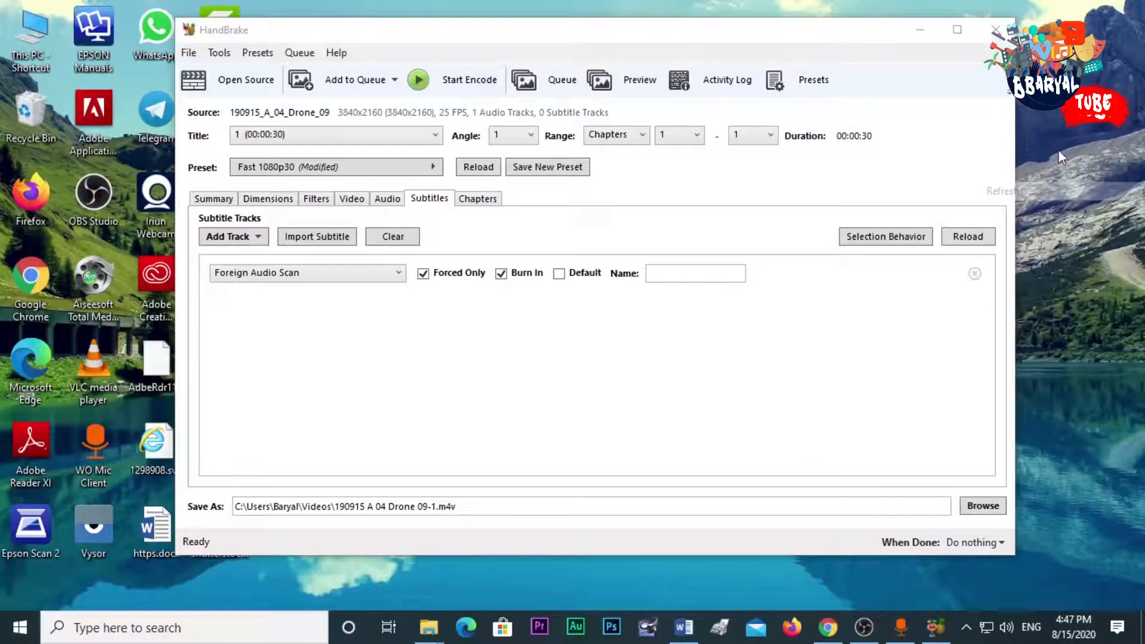
{"action": "right_click", "coordinate": [1053, 142]}
{"action": "left_click", "coordinate": [1064, 187]}
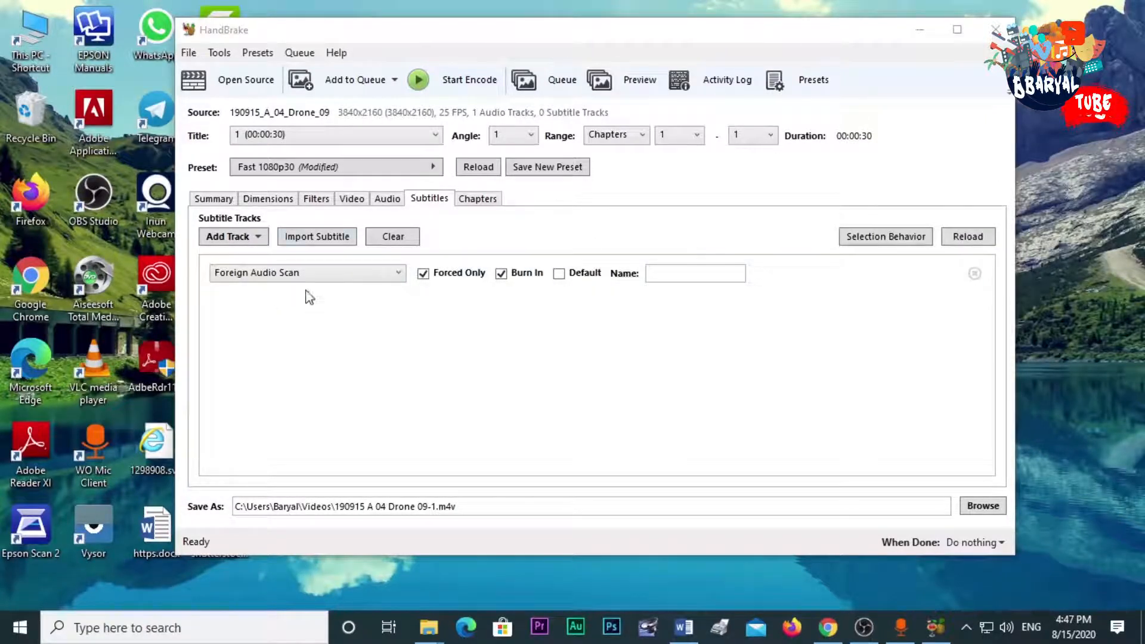
Step: Look at the subtitle file import dialog without importing anything, and view the chapter markers
{"action": "left_click", "coordinate": [308, 238]}
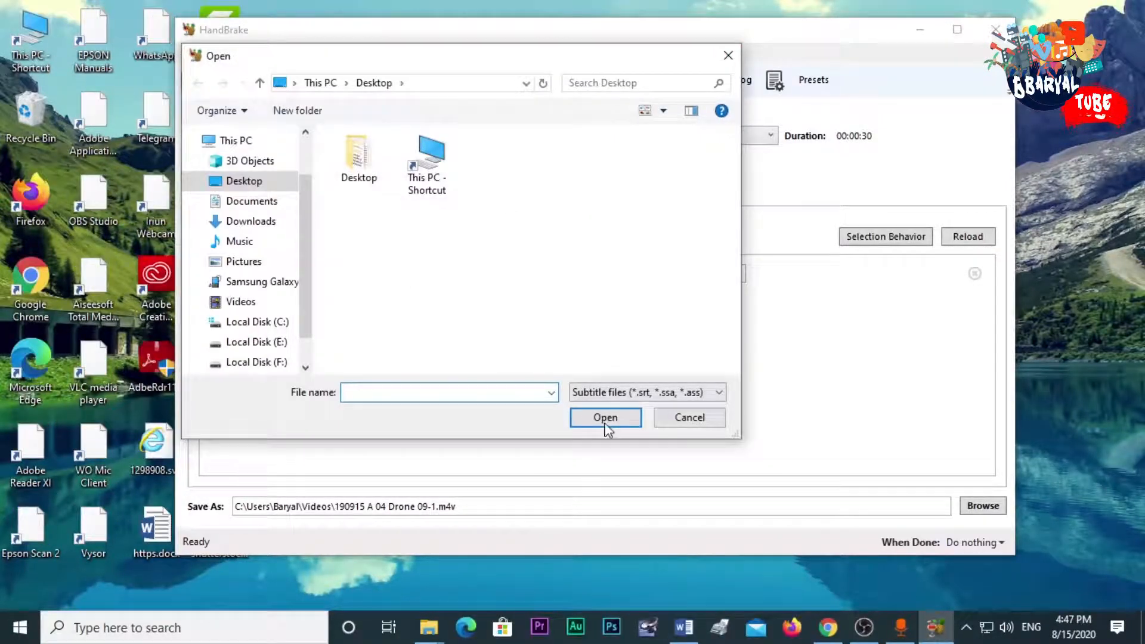
{"action": "left_click", "coordinate": [728, 55]}
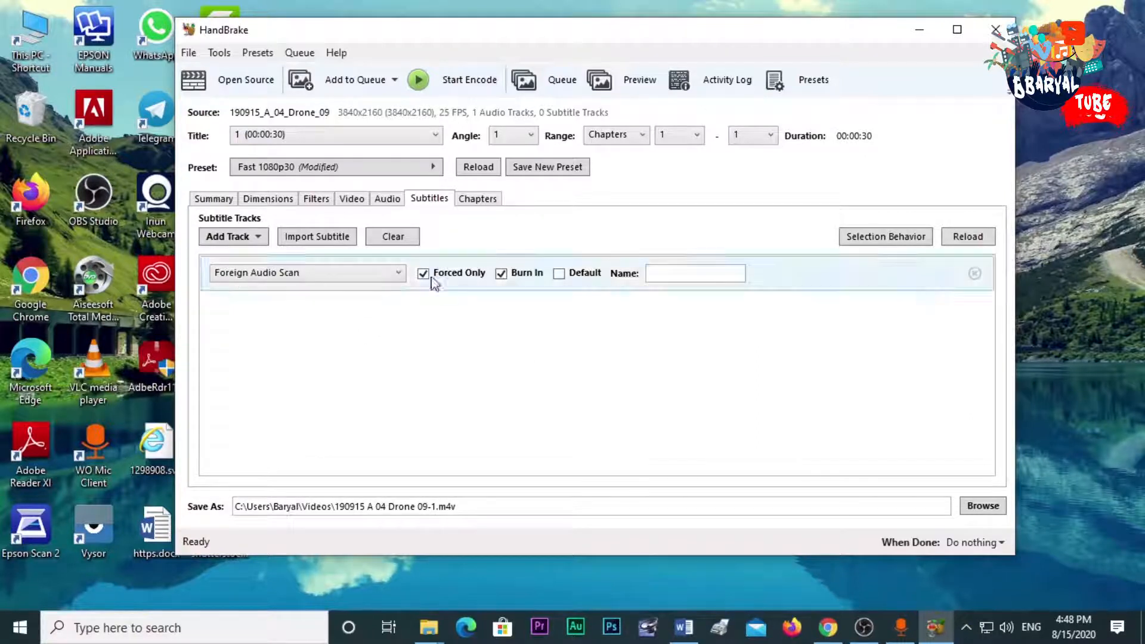
{"action": "left_click", "coordinate": [477, 199]}
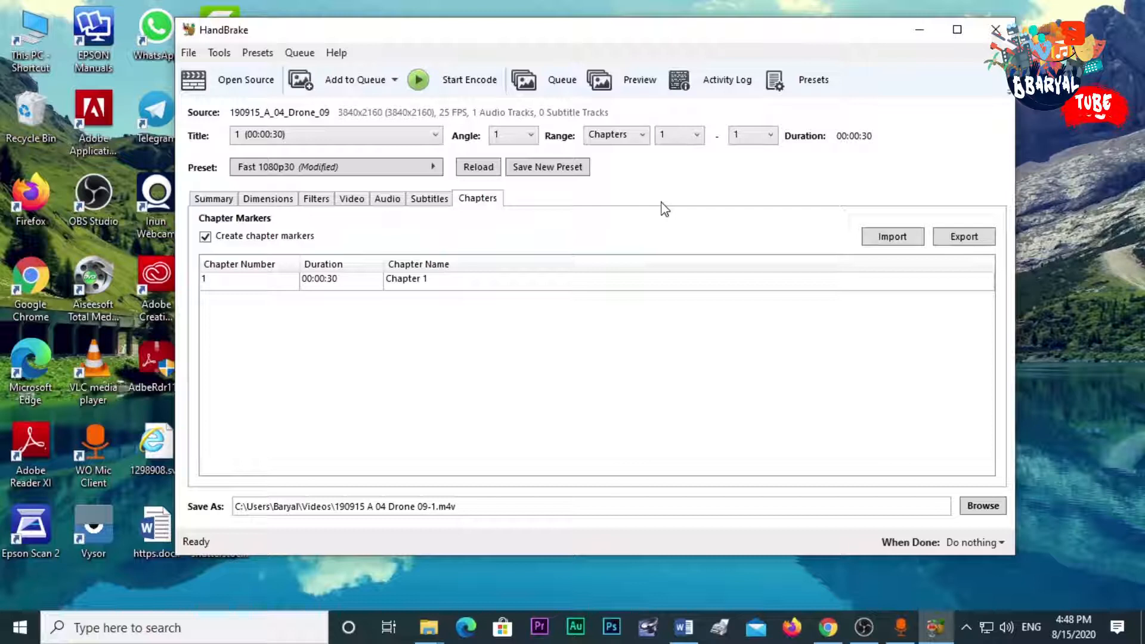
Step: Switch the source range type from Chapters to Seconds, checking the other available range types
{"action": "left_click", "coordinate": [643, 135]}
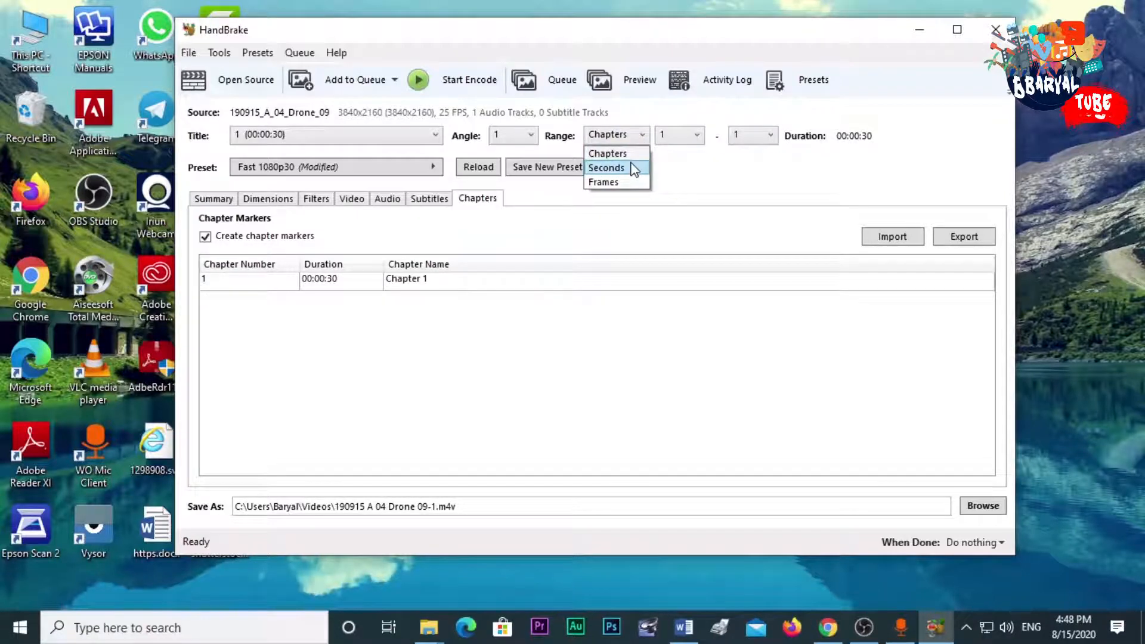
{"action": "left_click", "coordinate": [633, 169]}
{"action": "left_click", "coordinate": [643, 139]}
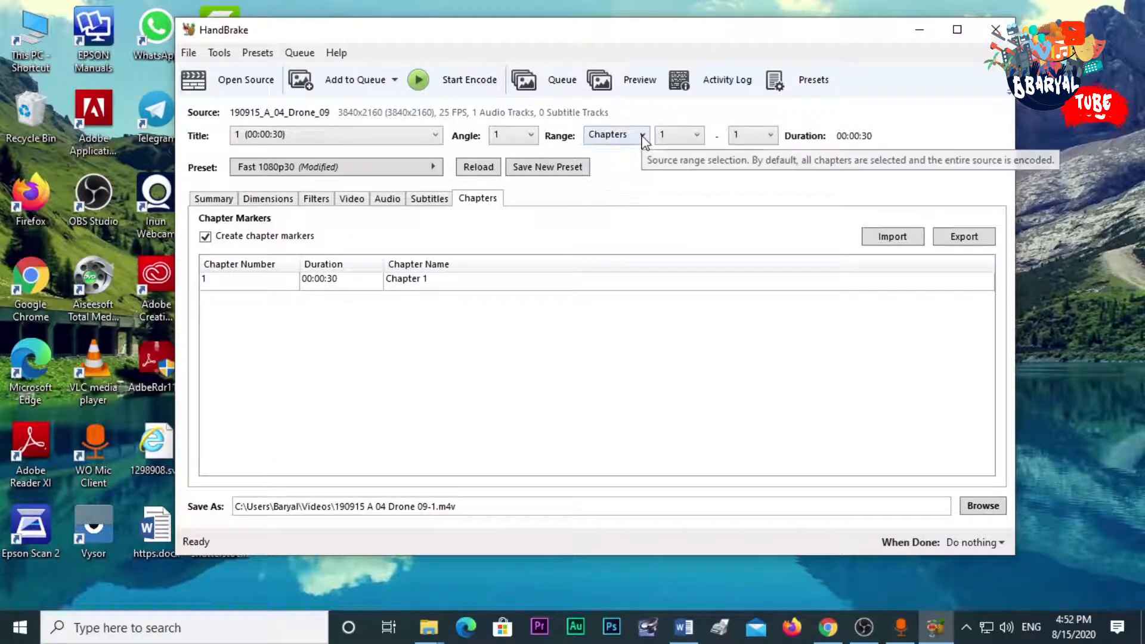
{"action": "left_click", "coordinate": [641, 142]}
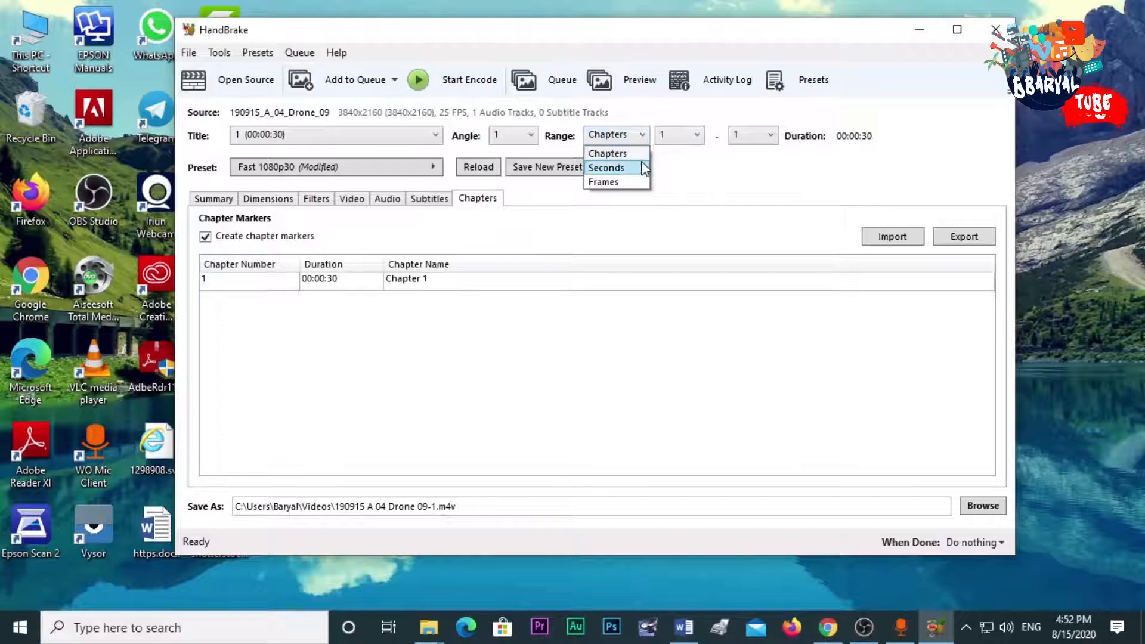
{"action": "left_click", "coordinate": [671, 174]}
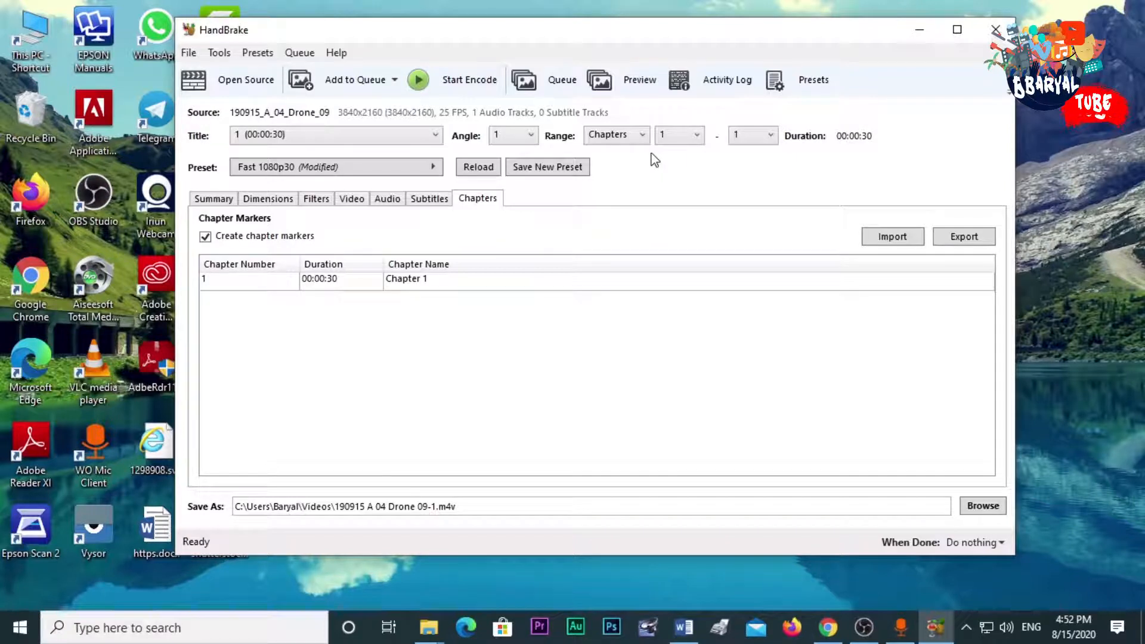
{"action": "left_click", "coordinate": [642, 138]}
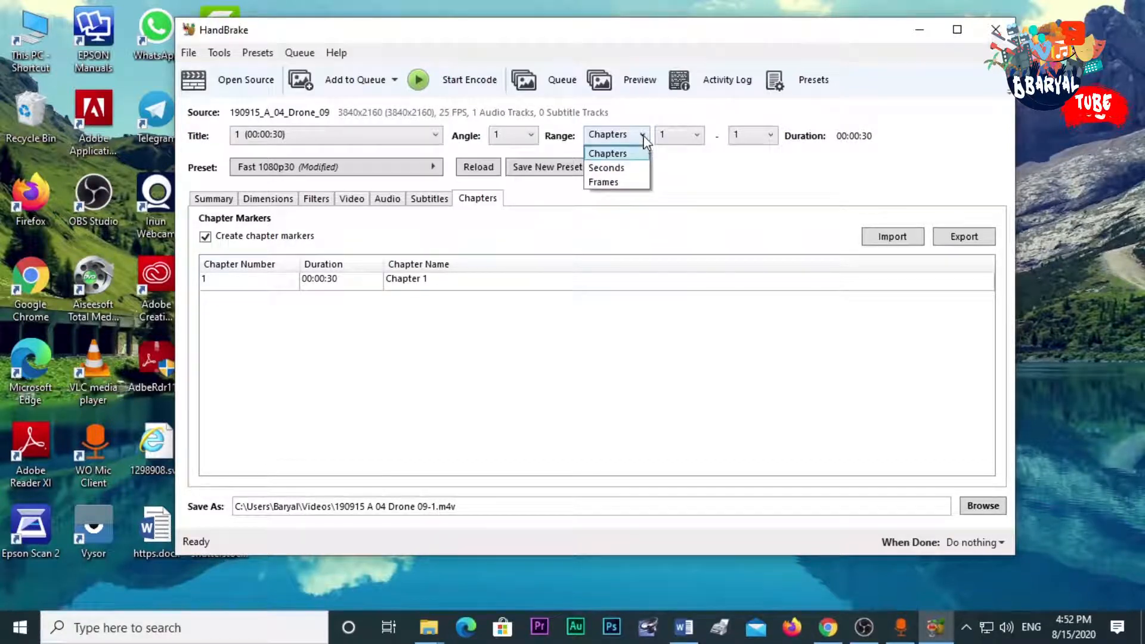
{"action": "left_click", "coordinate": [633, 169]}
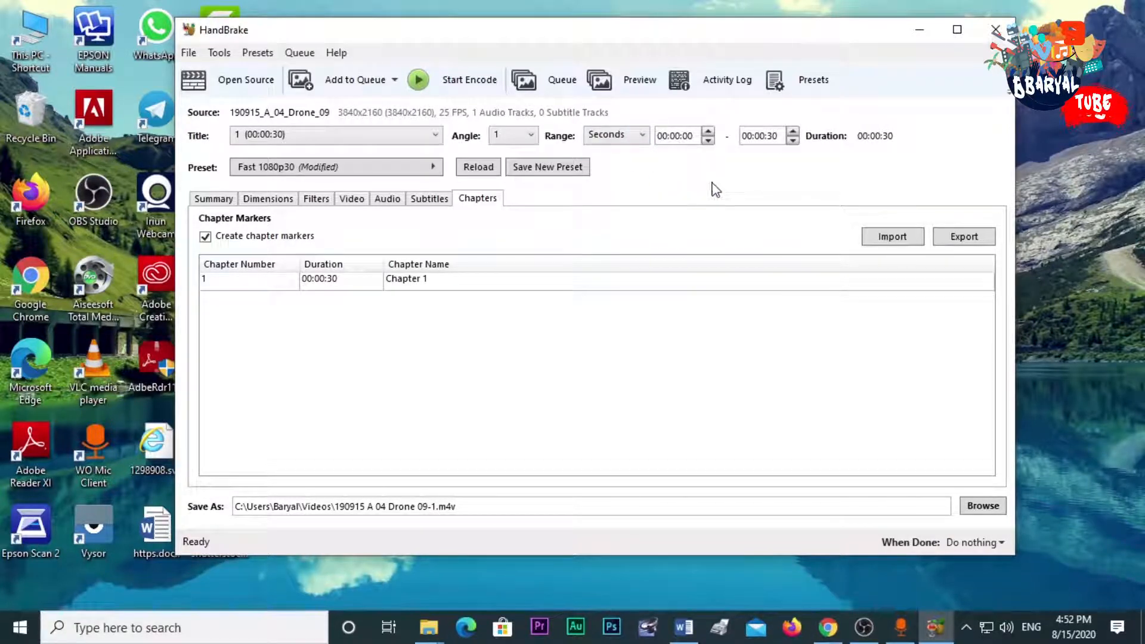
{"action": "left_click", "coordinate": [643, 137]}
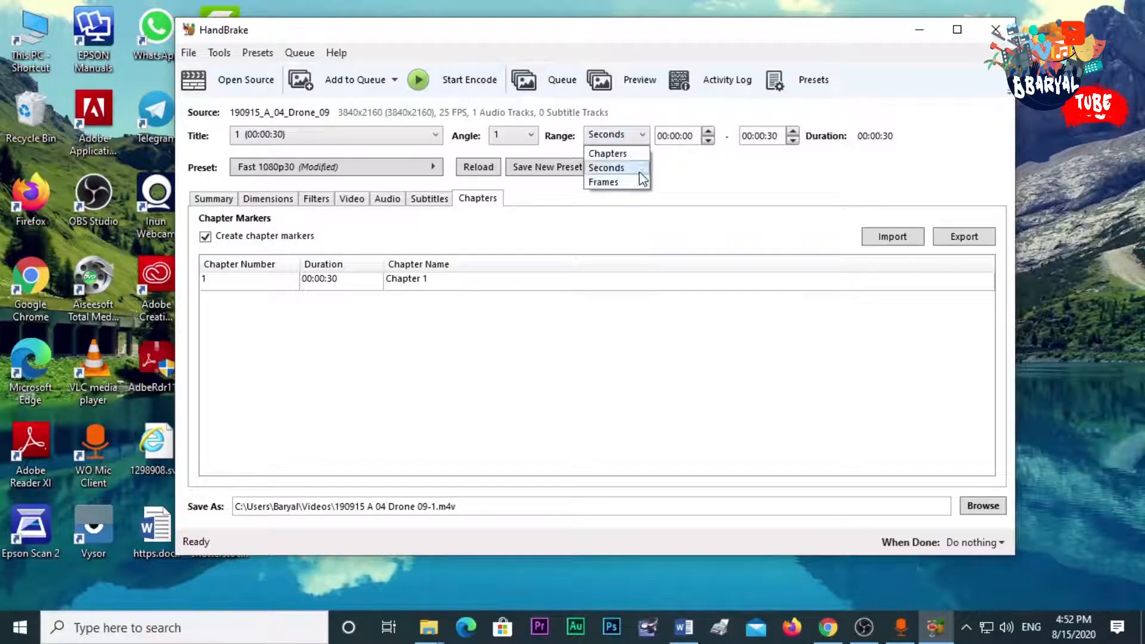
{"action": "left_click", "coordinate": [689, 184]}
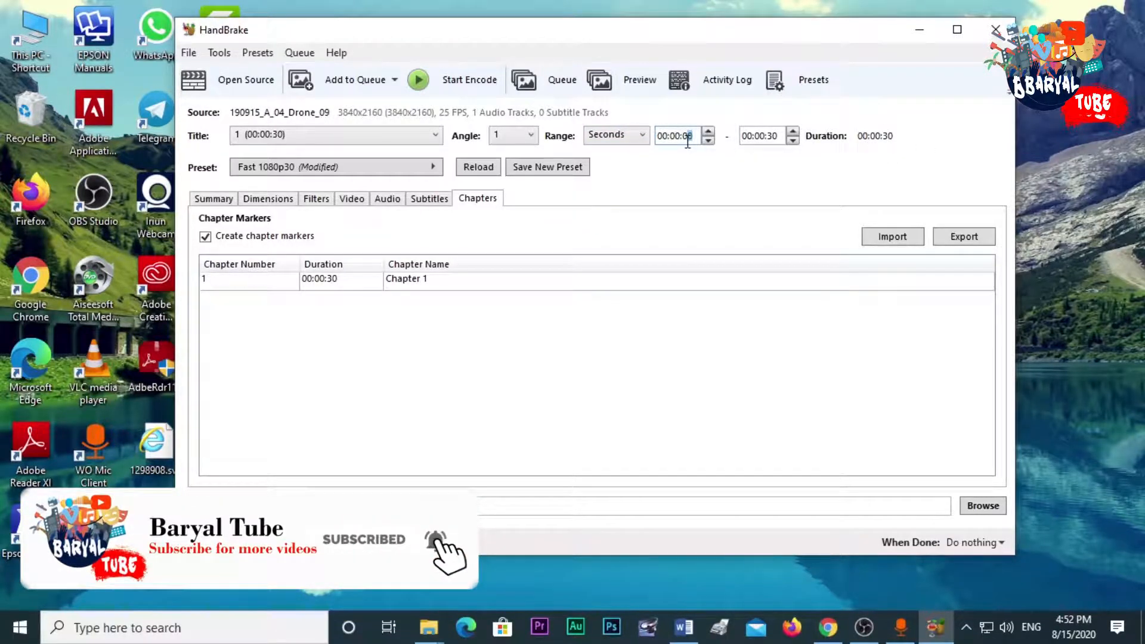
Step: Limit the source range to 00:00:05 through 00:00:25, and switch the range type back to Chapters
{"action": "type", "text": "5"}
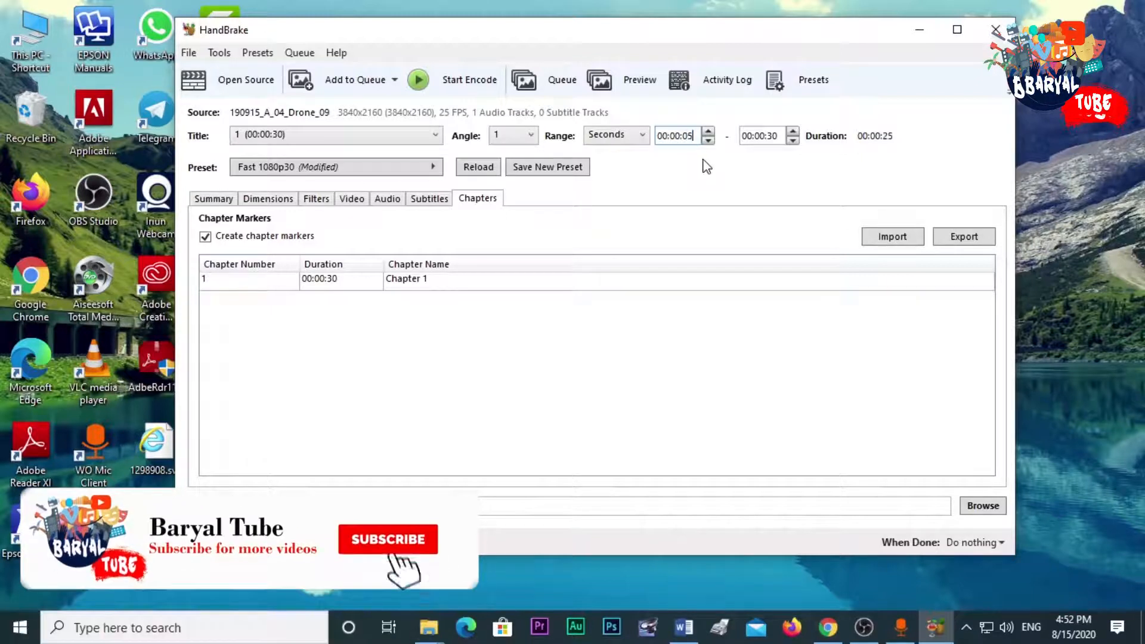
{"action": "left_click", "coordinate": [771, 137]}
{"action": "double_click", "coordinate": [770, 136]}
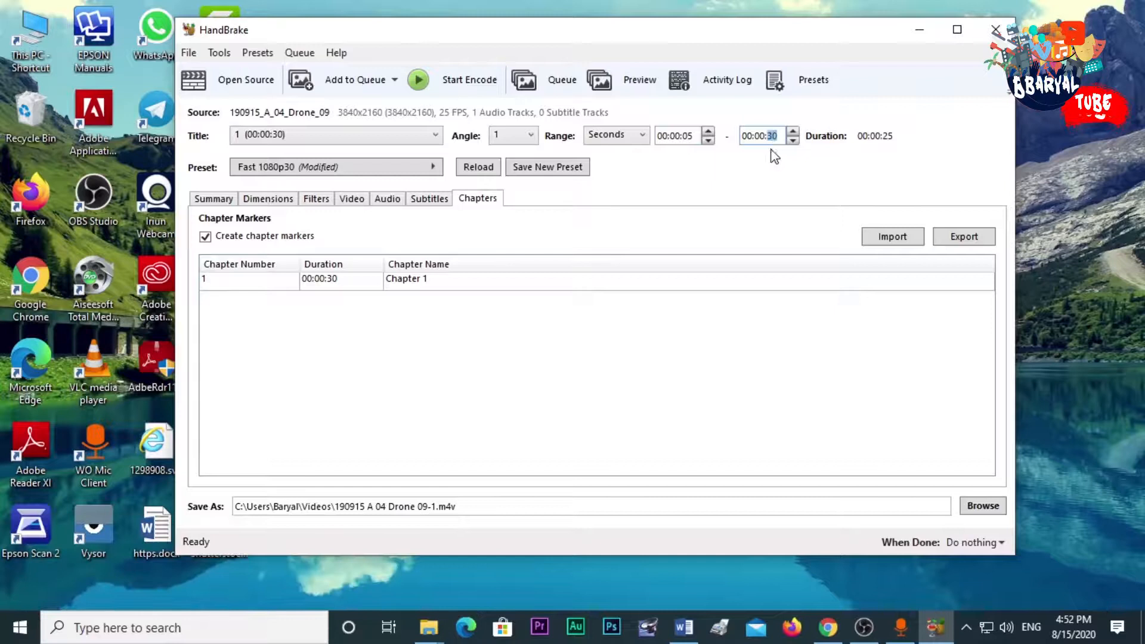
{"action": "type", "text": "25"}
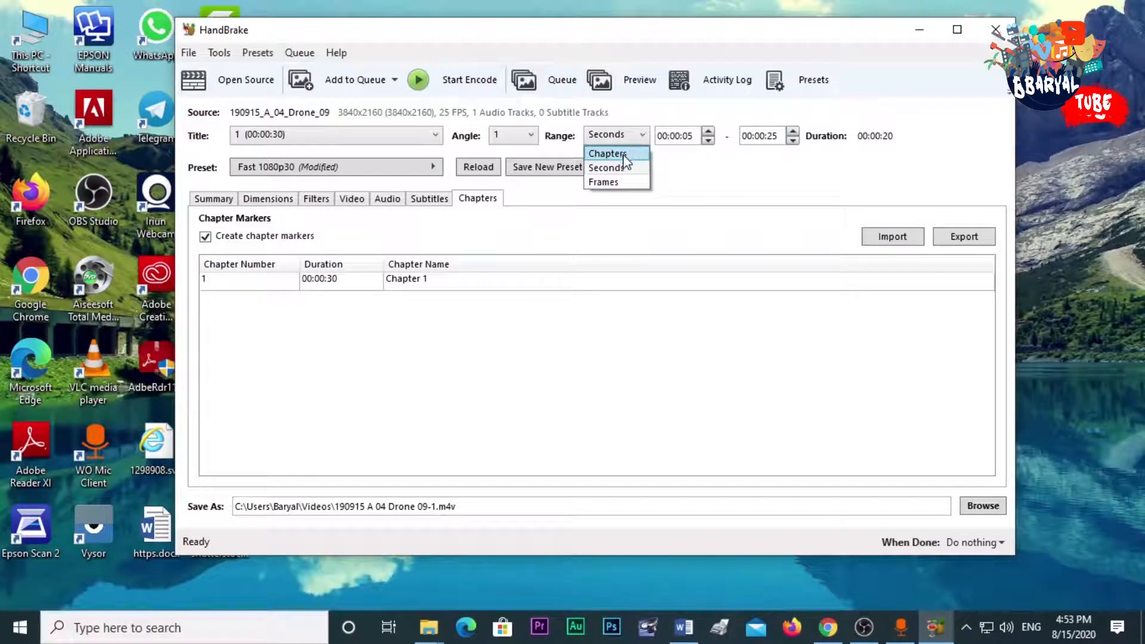
{"action": "left_click", "coordinate": [607, 154]}
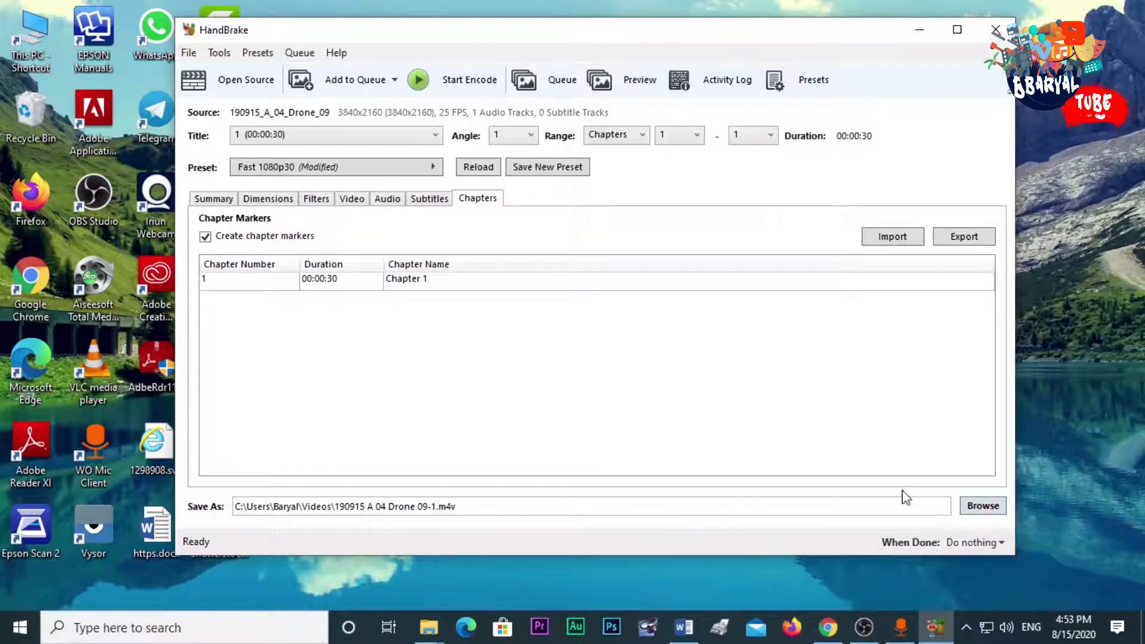
Step: Set the output file's save location to the Desktop folder, keeping the name 190915 A 04 Drone 09-1.m4v
{"action": "left_click", "coordinate": [994, 508]}
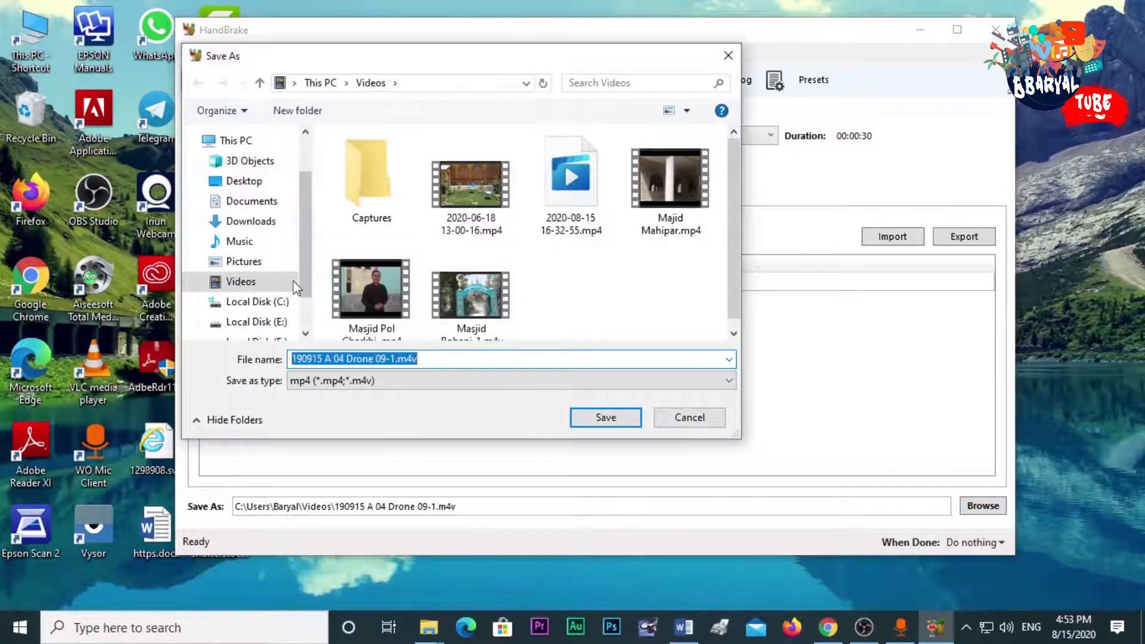
{"action": "left_click", "coordinate": [249, 184]}
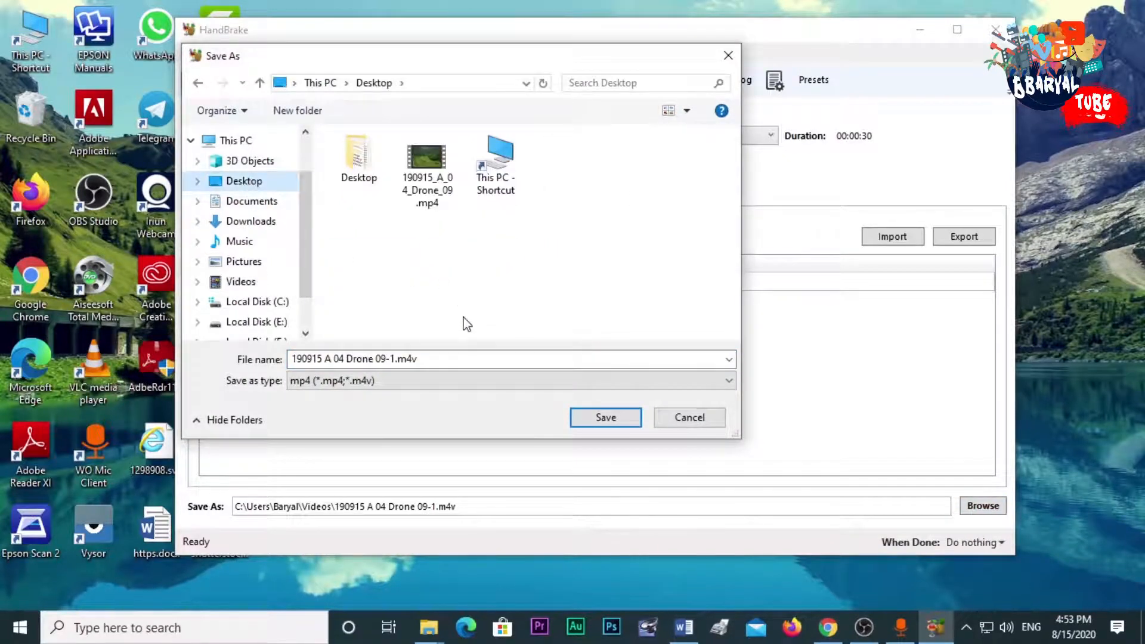
{"action": "left_click", "coordinate": [610, 418]}
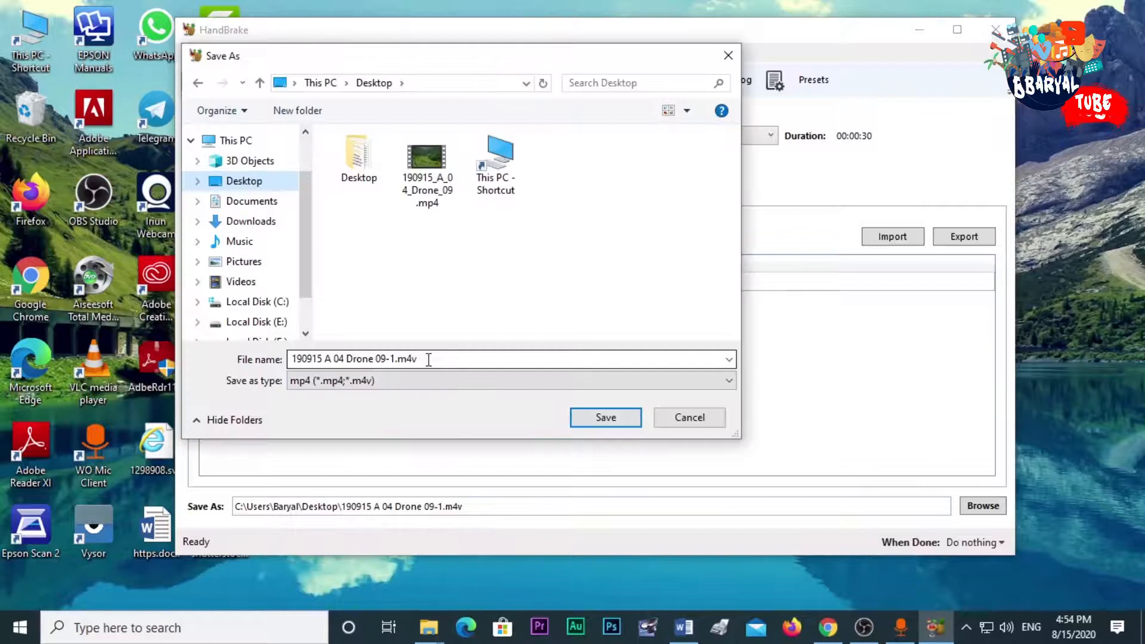
Step: Rename the output file New.m4v, keeping the Desktop folder as its save location
{"action": "left_click", "coordinate": [428, 360]}
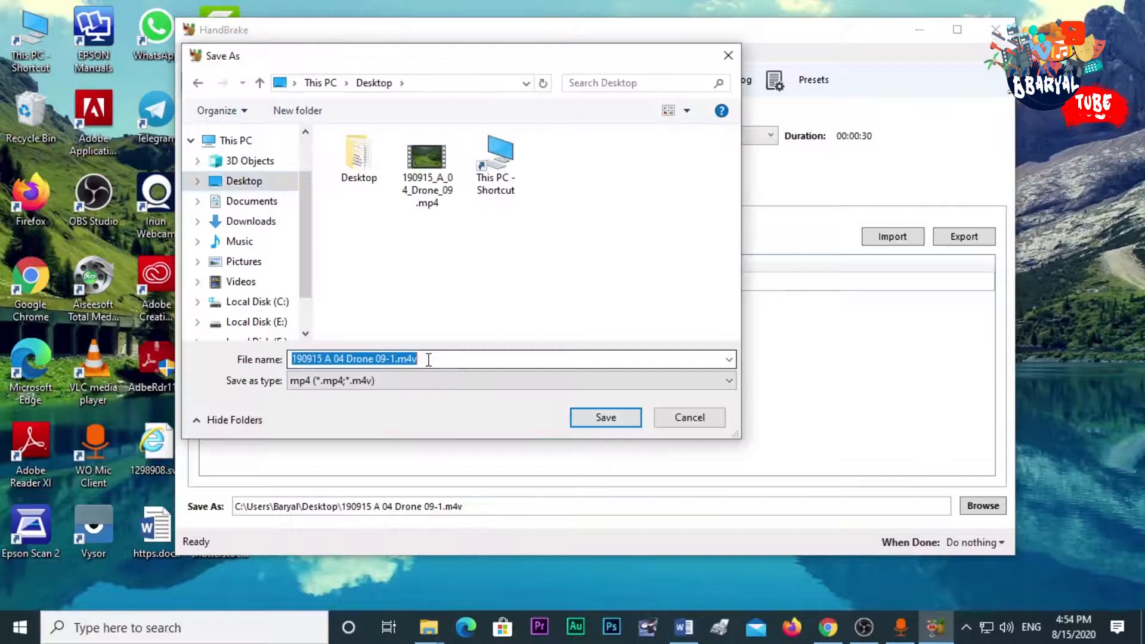
{"action": "left_click", "coordinate": [393, 359]}
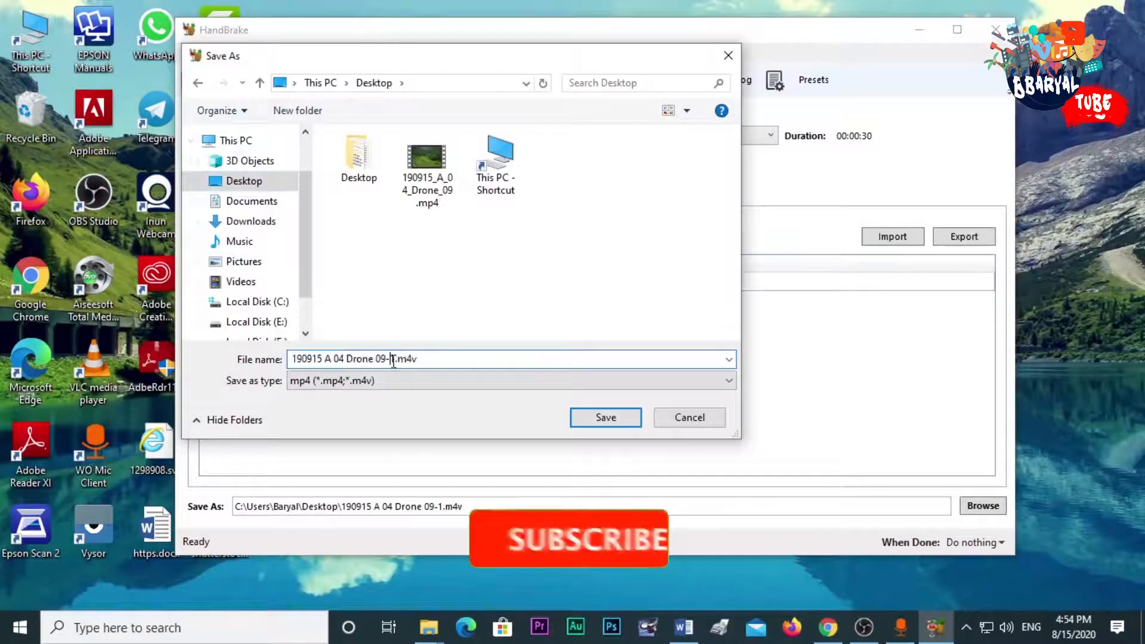
{"action": "left_click_drag", "start_coordinate": [395, 359], "coordinate": [292, 362]}
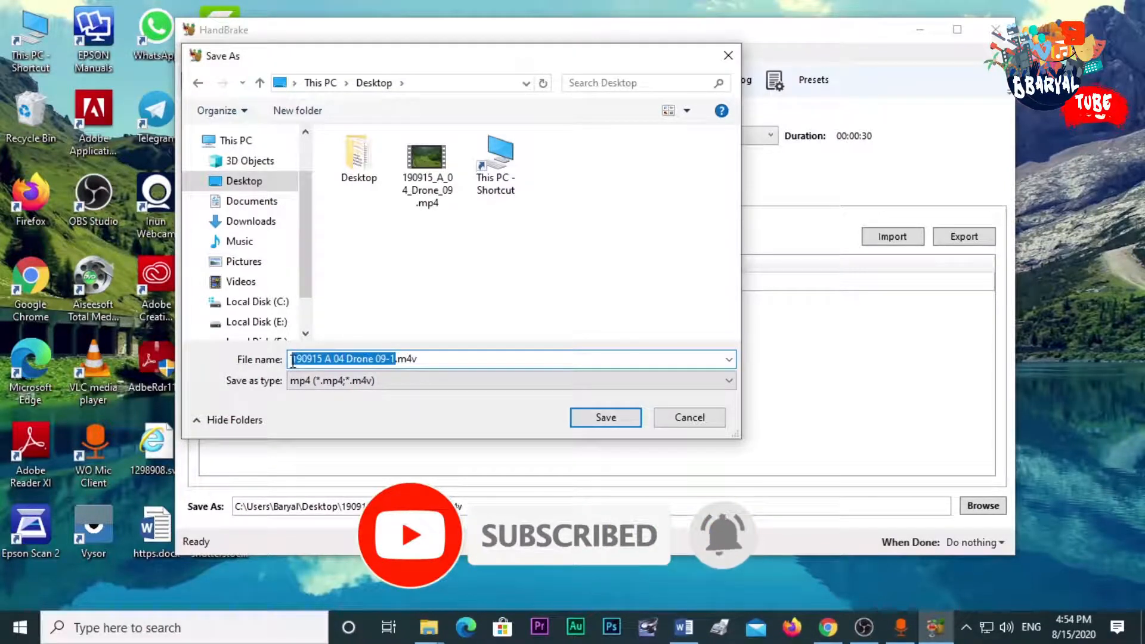
{"action": "type", "text": "New"}
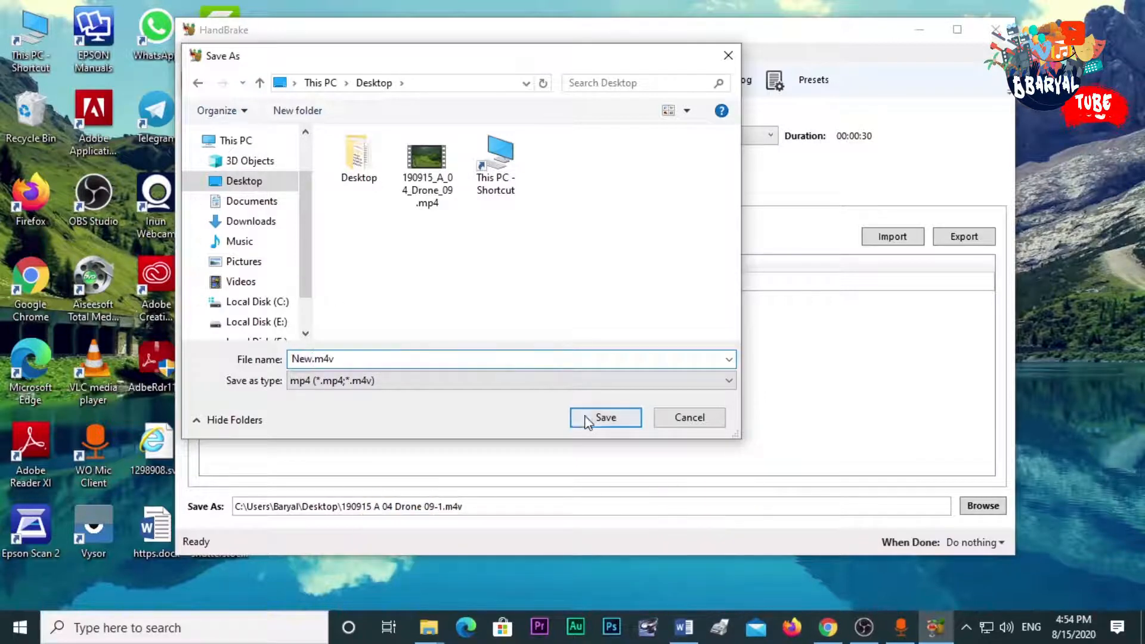
{"action": "left_click", "coordinate": [604, 417]}
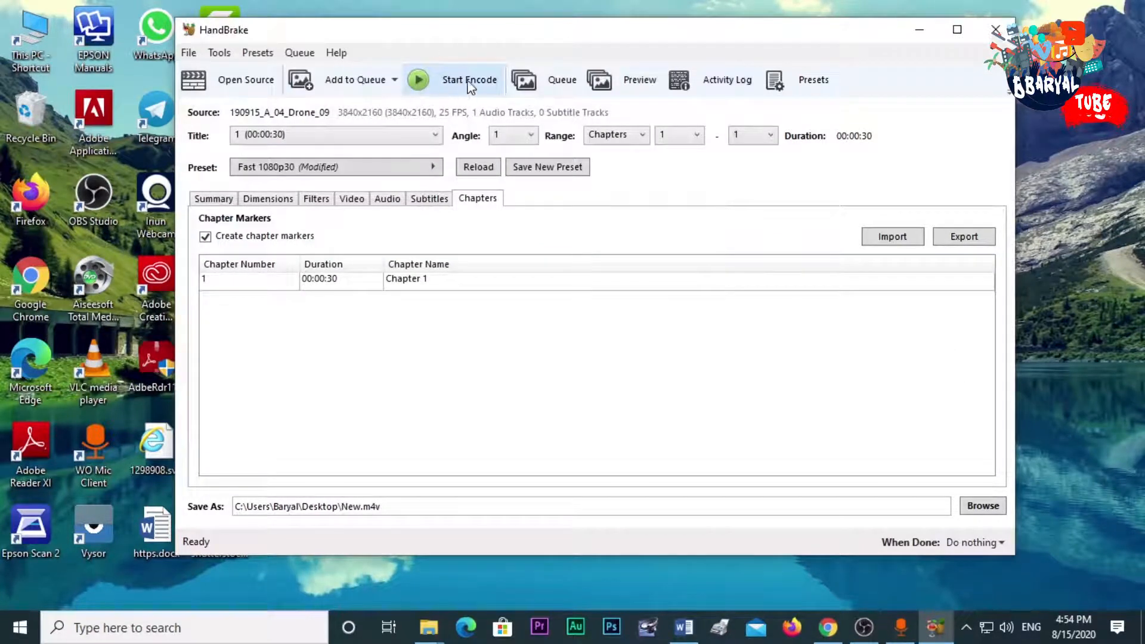
Step: Start encoding the drone video, and close HandBrake once the queue has finished
{"action": "left_click", "coordinate": [420, 82]}
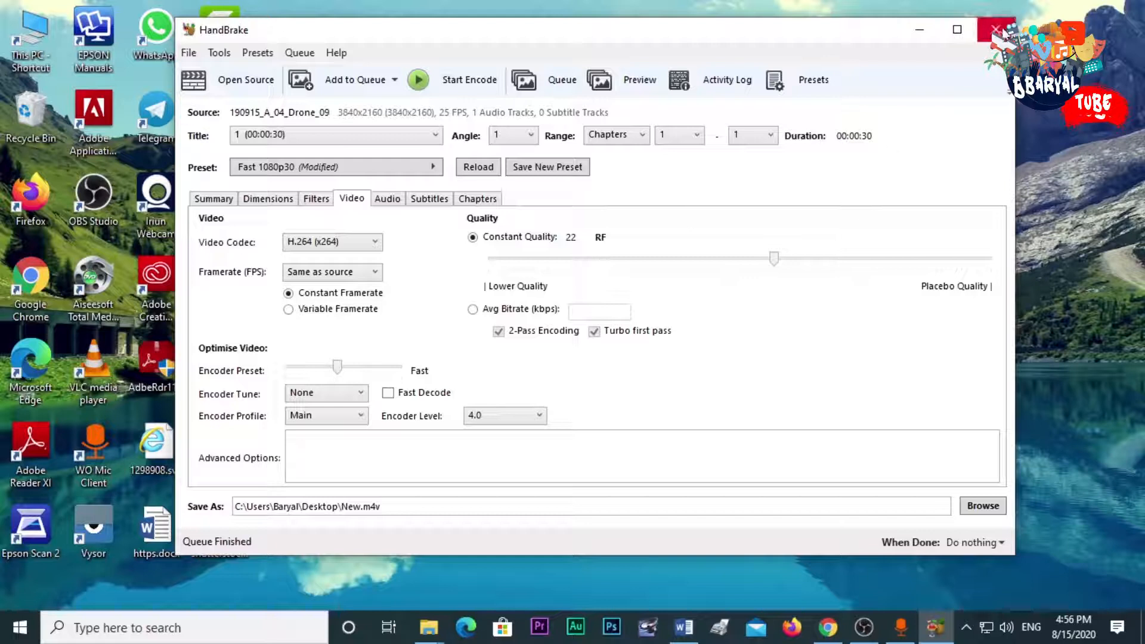
{"action": "key", "text": "alt+F4"}
{"action": "right_click", "coordinate": [623, 107]}
{"action": "left_click", "coordinate": [665, 167]}
{"action": "right_click", "coordinate": [466, 94]}
{"action": "left_click", "coordinate": [486, 140]}
{"action": "right_click", "coordinate": [455, 97]}
{"action": "left_click", "coordinate": [554, 147]}
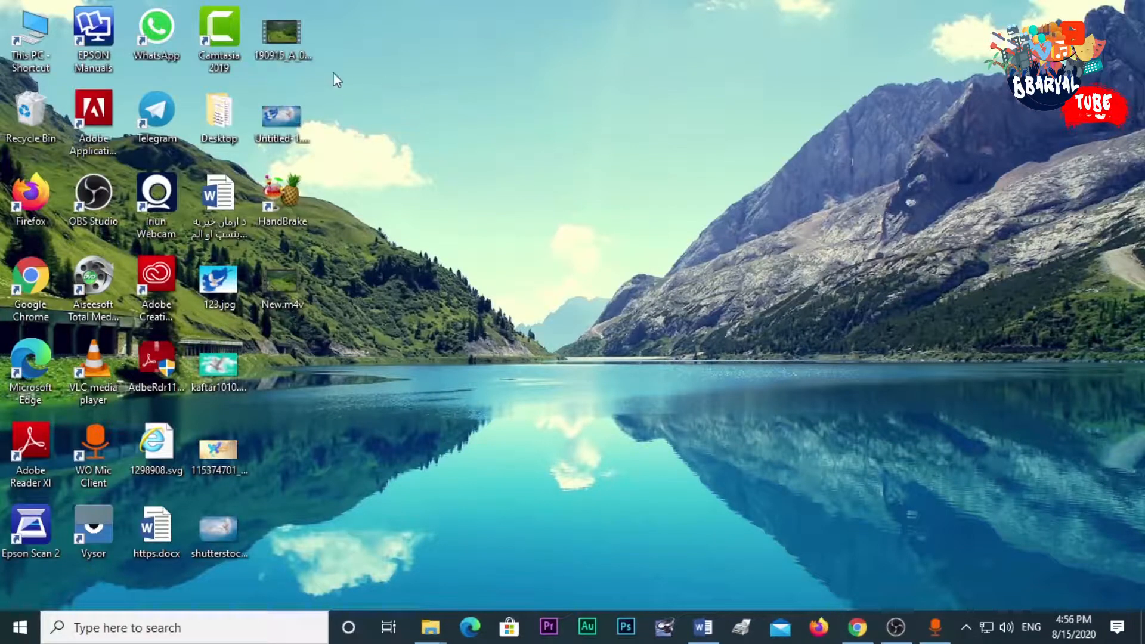
Step: View the file properties of the original 190915_A_04_Drone_09.mp4 on the desktop, moving the dialog clear of the file icons
{"action": "double_click", "coordinate": [290, 59]}
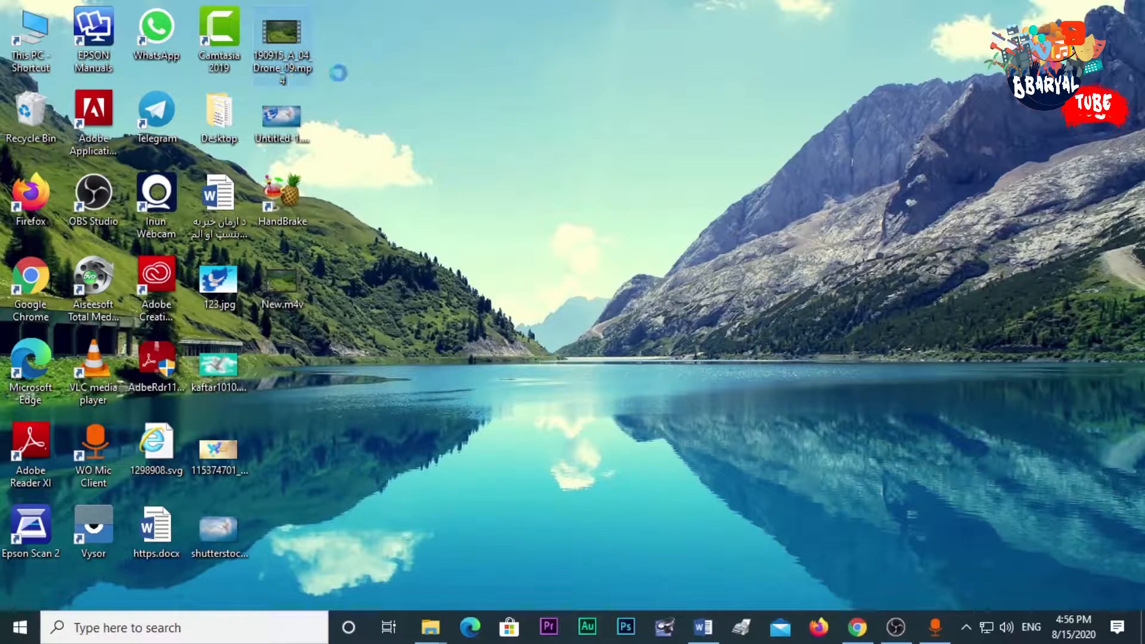
{"action": "right_click", "coordinate": [288, 42]}
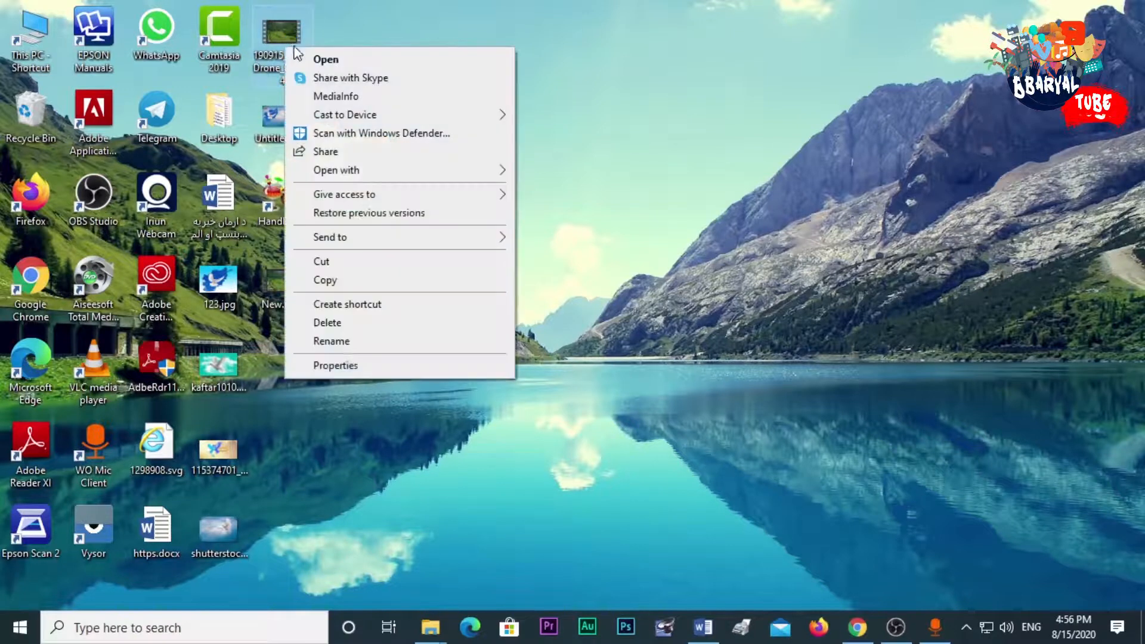
{"action": "left_click", "coordinate": [348, 364]}
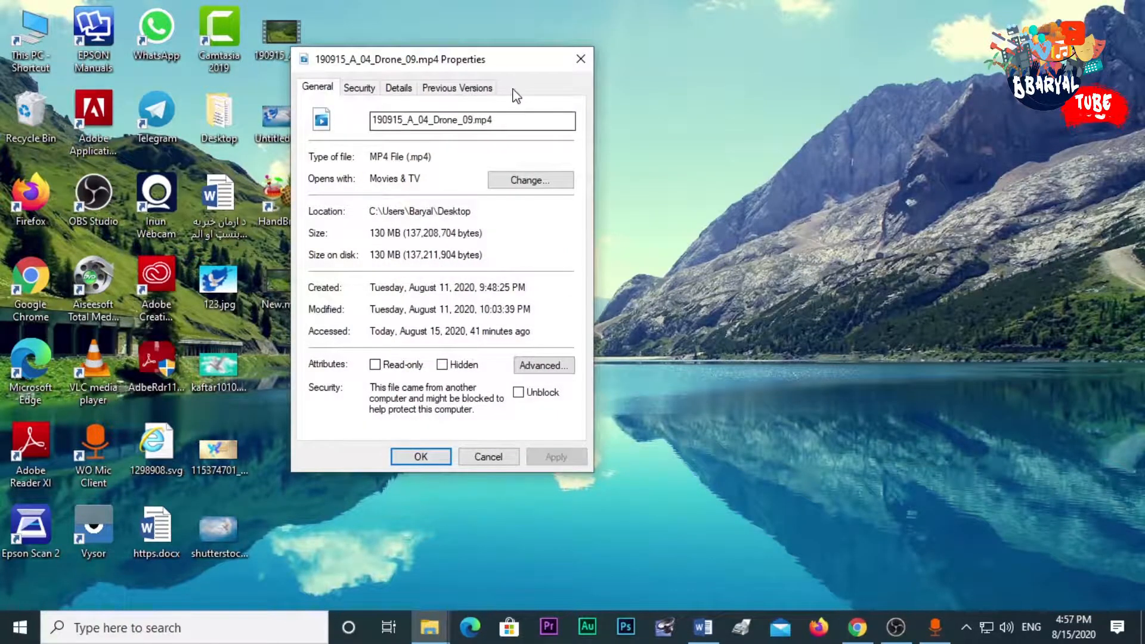
{"action": "left_click_drag", "start_coordinate": [519, 63], "coordinate": [753, 52]}
Step: Compare the file properties of New.m4v side by side with the original video's, and close both dialogs
{"action": "left_click", "coordinate": [291, 278]}
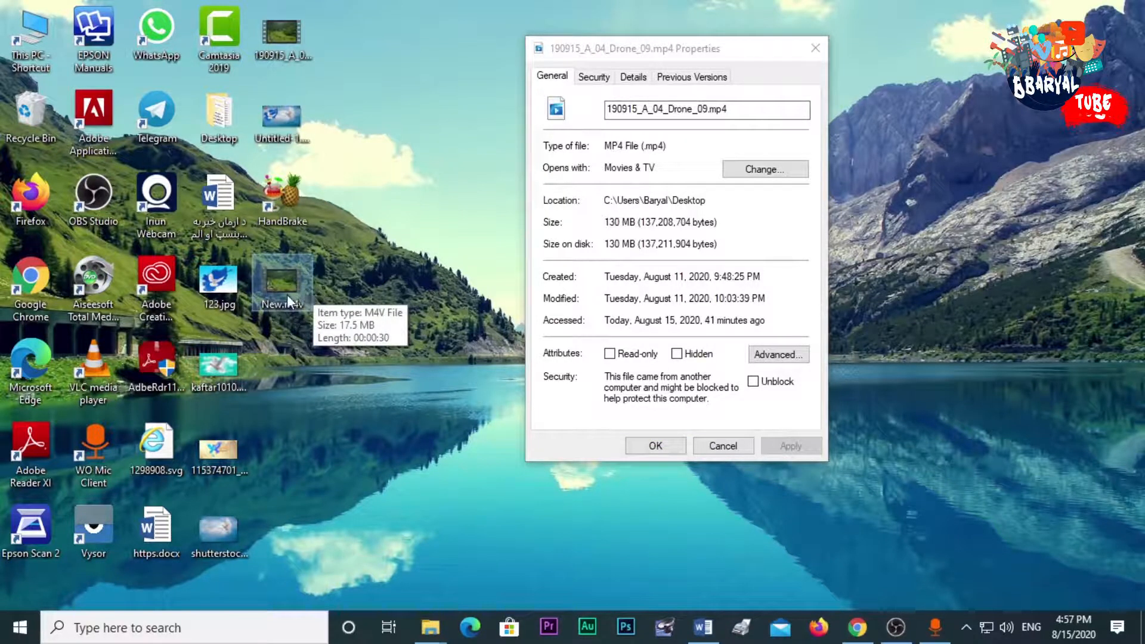
{"action": "right_click", "coordinate": [287, 294]}
{"action": "left_click", "coordinate": [330, 598]}
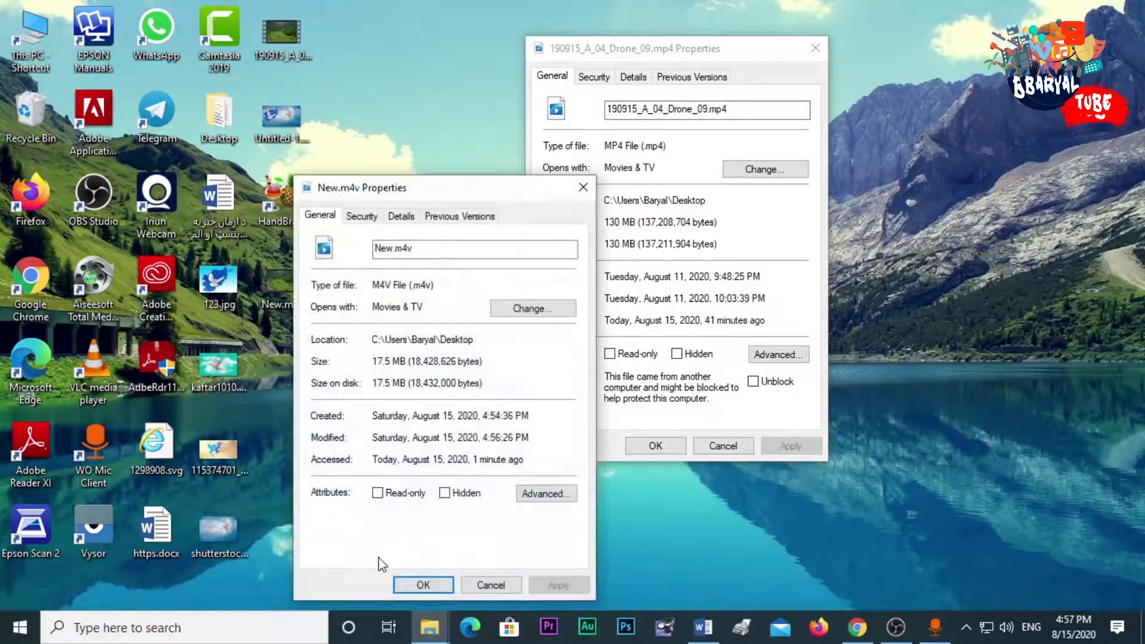
{"action": "left_click_drag", "start_coordinate": [447, 197], "coordinate": [365, 59]}
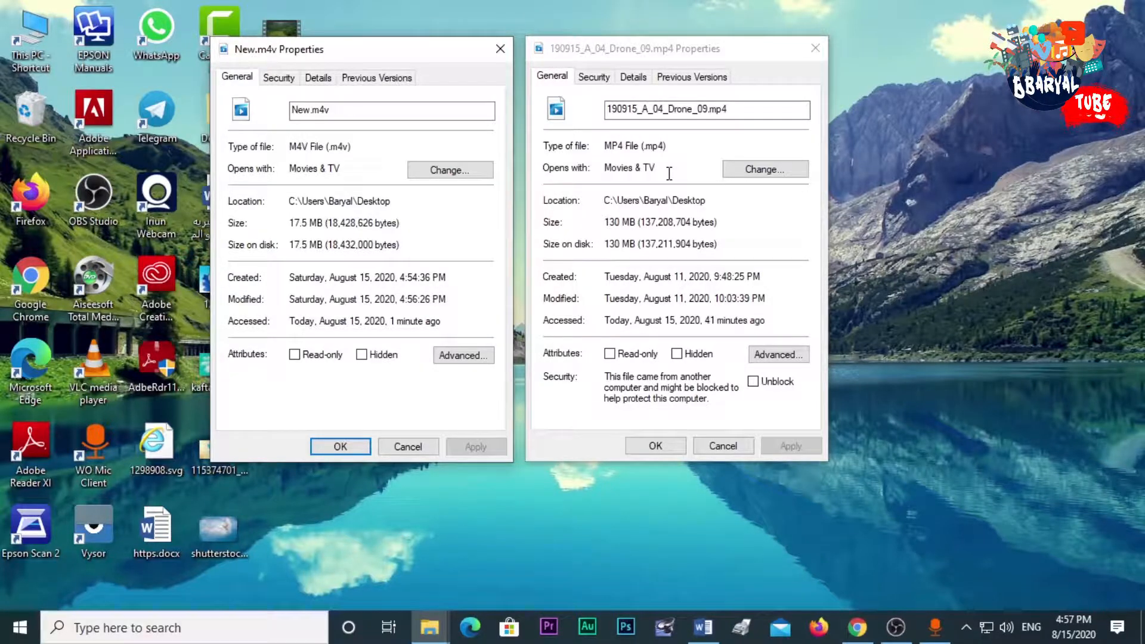
{"action": "left_click", "coordinate": [814, 48]}
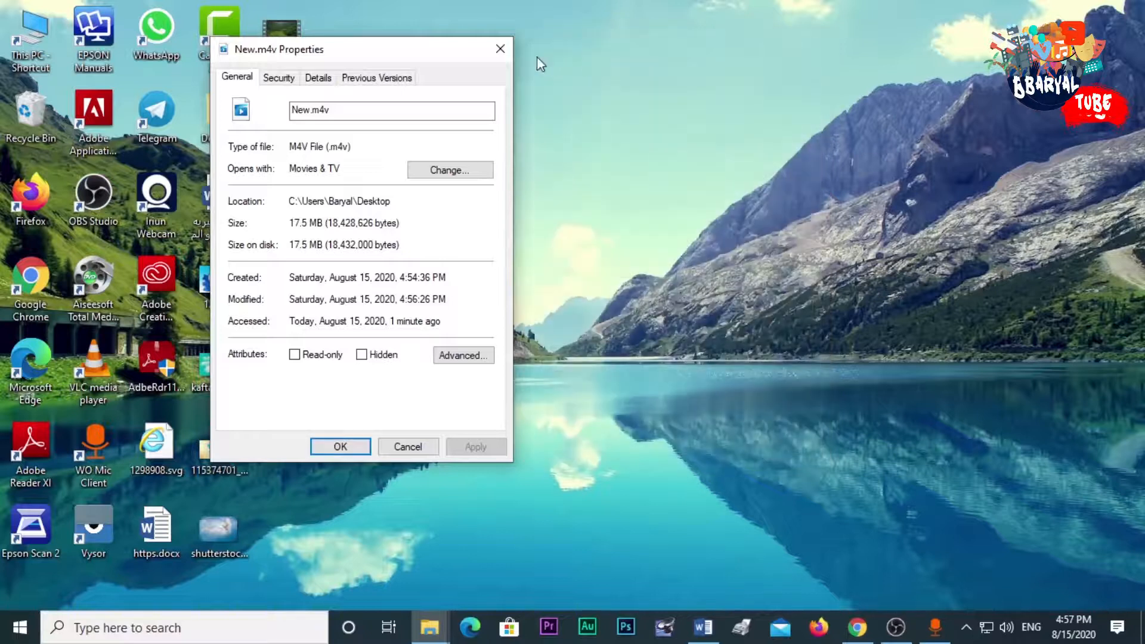
{"action": "left_click", "coordinate": [499, 53]}
{"action": "right_click", "coordinate": [563, 81]}
{"action": "left_click", "coordinate": [620, 128]}
{"action": "right_click", "coordinate": [471, 105]}
{"action": "left_click", "coordinate": [516, 152]}
{"action": "right_click", "coordinate": [408, 101]}
{"action": "left_click", "coordinate": [453, 149]}
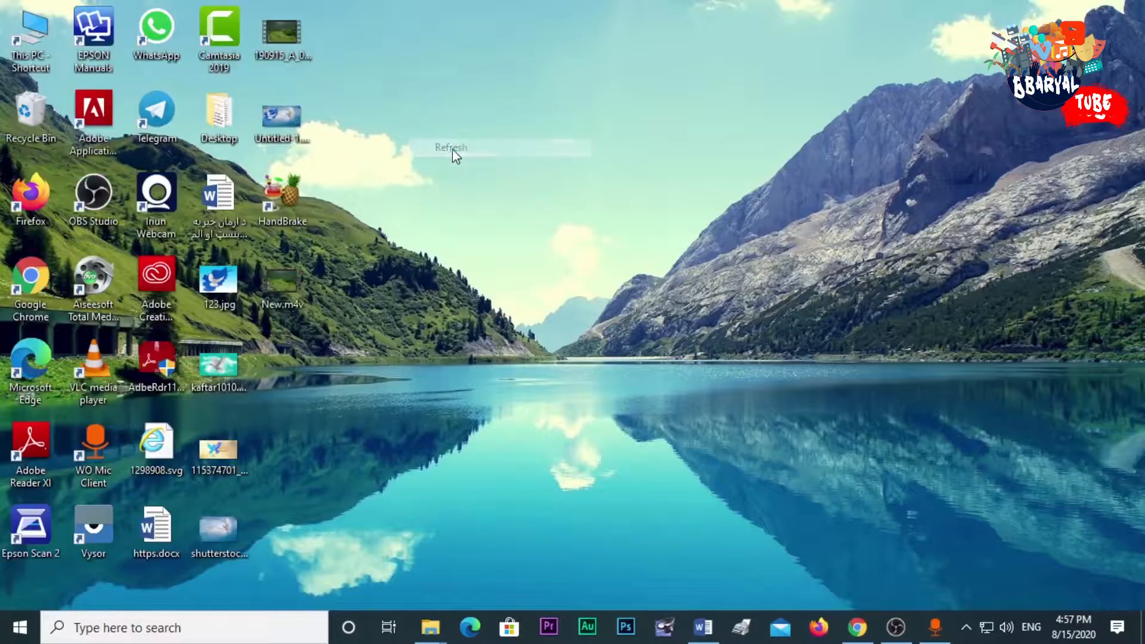
Step: Play the original drone video in Movies & TV beside New.m4v in VLC to compare picture quality, and close both players
{"action": "right_click", "coordinate": [298, 47]}
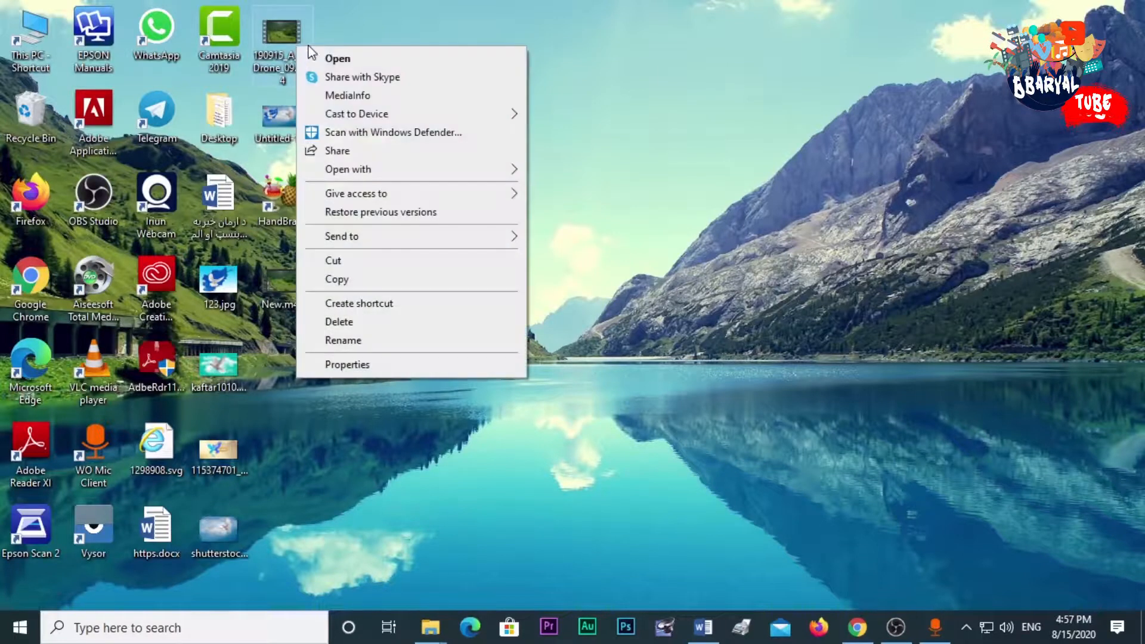
{"action": "left_click", "coordinate": [338, 60]}
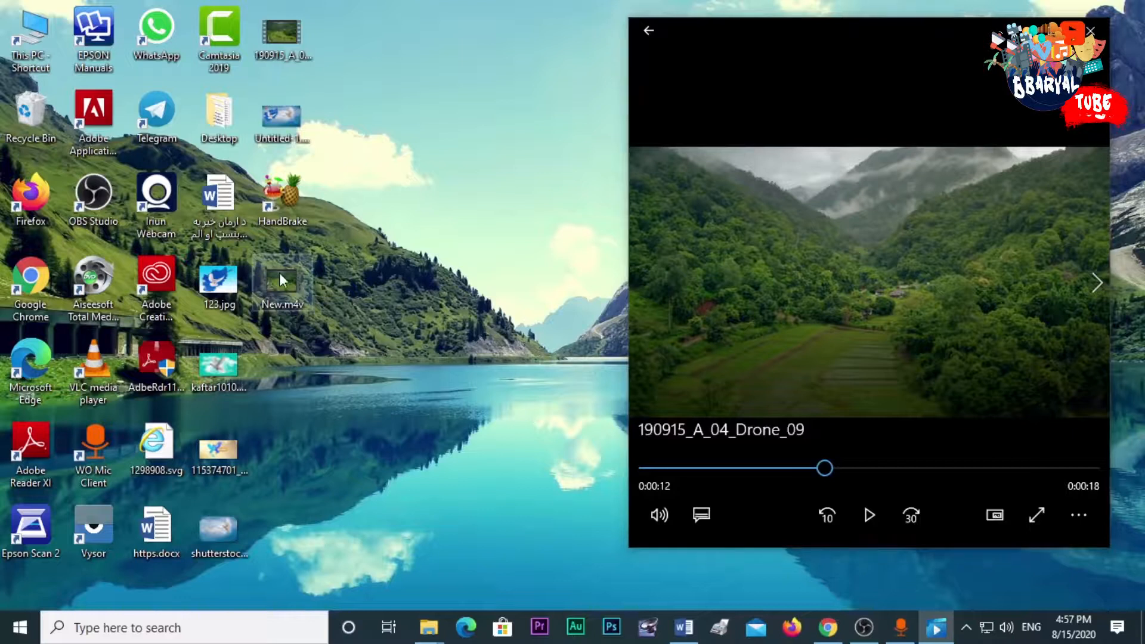
{"action": "right_click", "coordinate": [279, 273]}
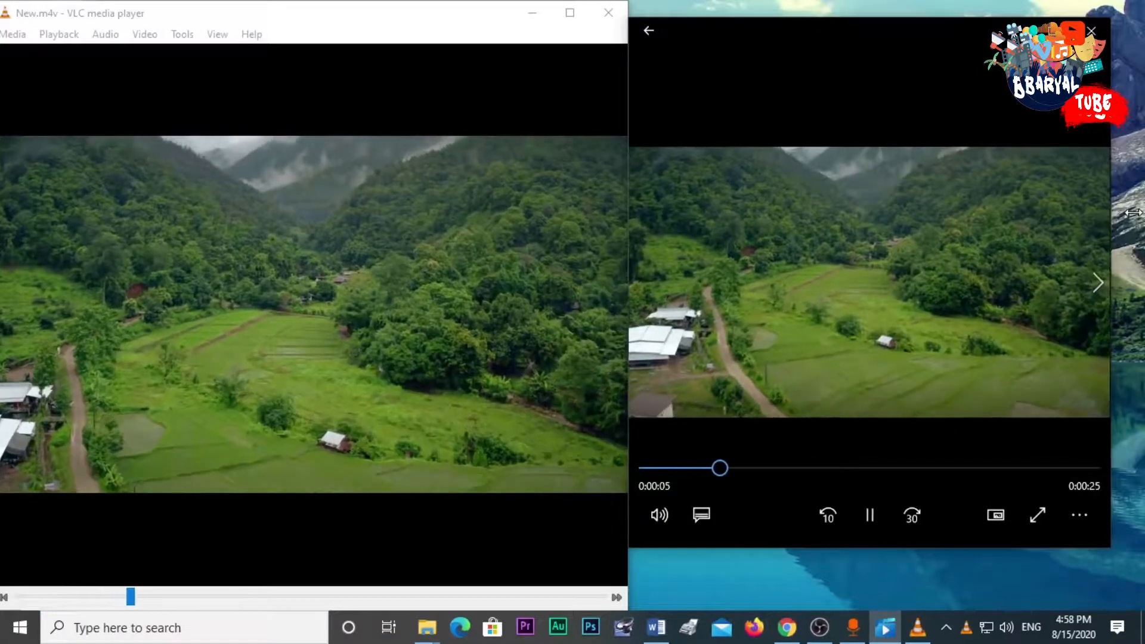
{"action": "left_click_drag", "start_coordinate": [1110, 215], "coordinate": [1138, 220]}
{"action": "left_click_drag", "start_coordinate": [996, 546], "coordinate": [1014, 614]}
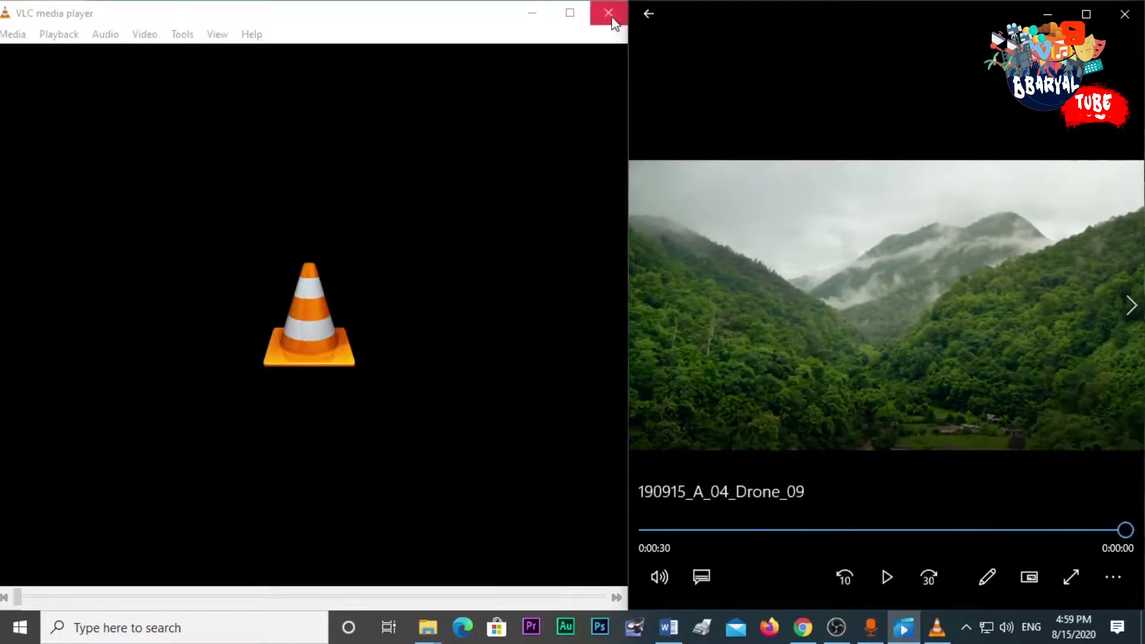
{"action": "left_click", "coordinate": [612, 12]}
{"action": "left_click", "coordinate": [1125, 14]}
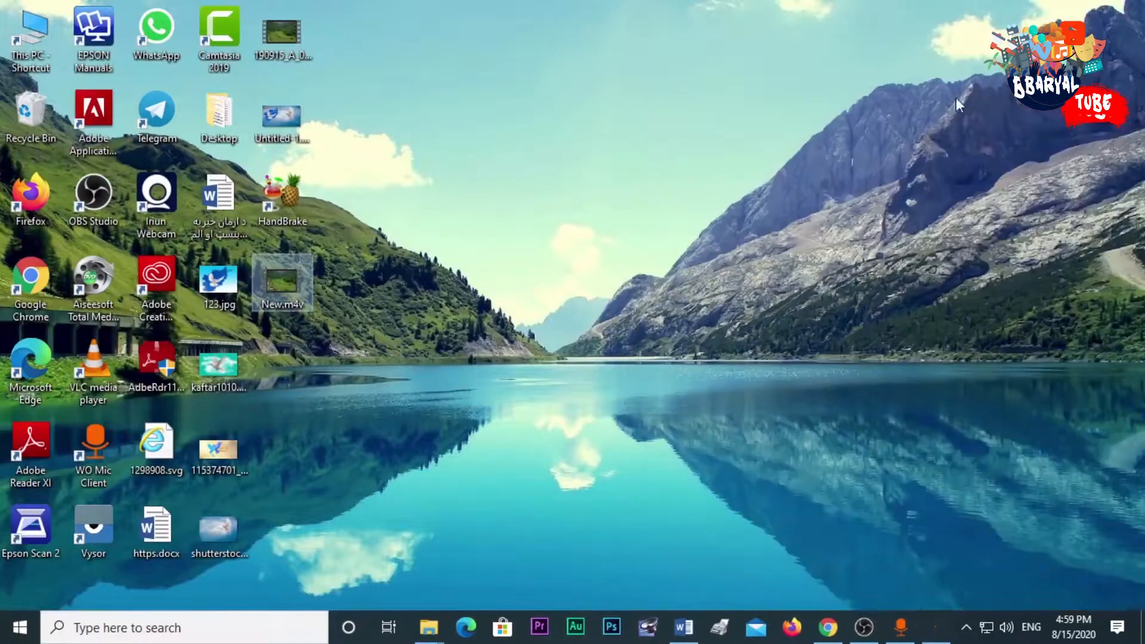
{"action": "right_click", "coordinate": [507, 116]}
{"action": "left_click", "coordinate": [551, 165]}
{"action": "right_click", "coordinate": [427, 56]}
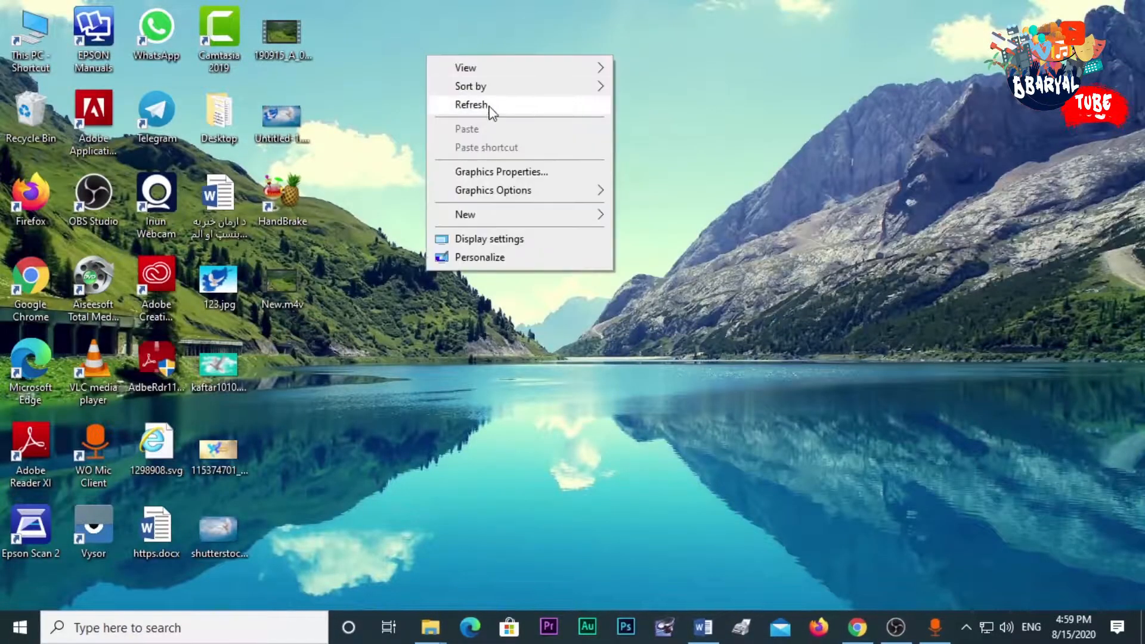
{"action": "left_click", "coordinate": [492, 111]}
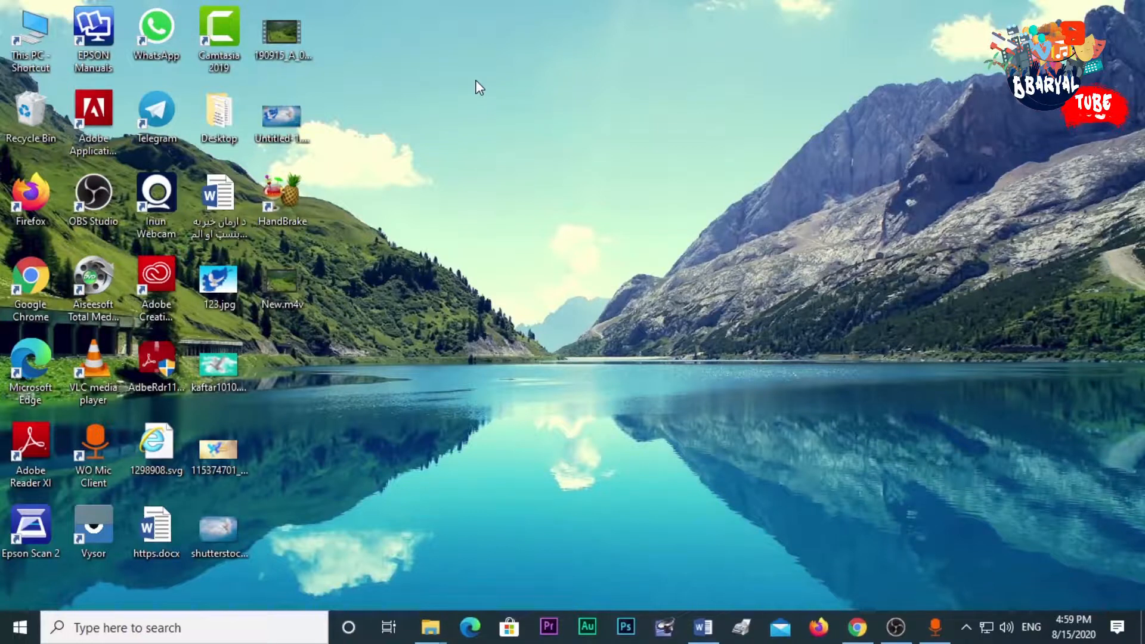
{"action": "right_click", "coordinate": [475, 80]}
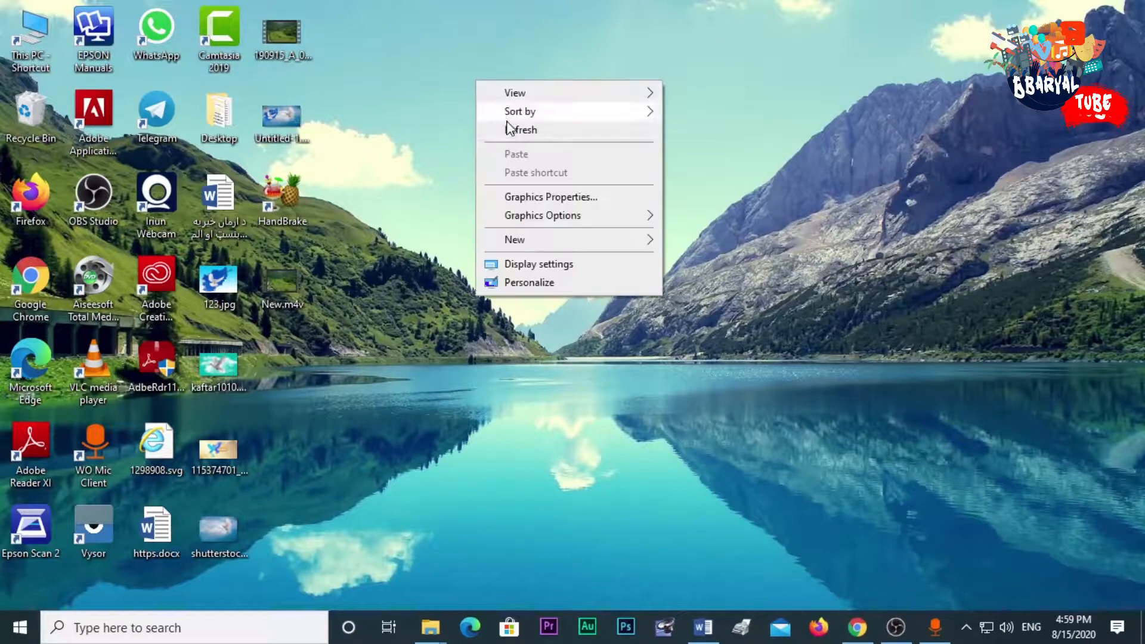
{"action": "left_click", "coordinate": [510, 129]}
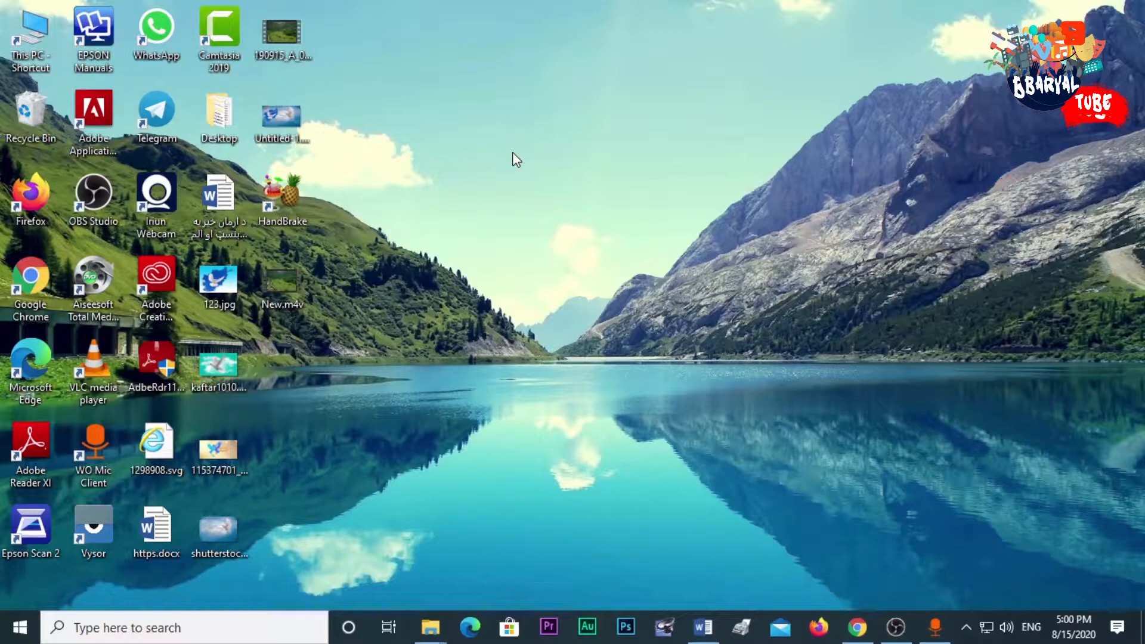
{"action": "right_click", "coordinate": [497, 123]}
{"action": "left_click", "coordinate": [560, 172]}
{"action": "right_click", "coordinate": [387, 74]}
{"action": "left_click", "coordinate": [440, 126]}
{"action": "right_click", "coordinate": [431, 100]}
{"action": "left_click", "coordinate": [480, 154]}
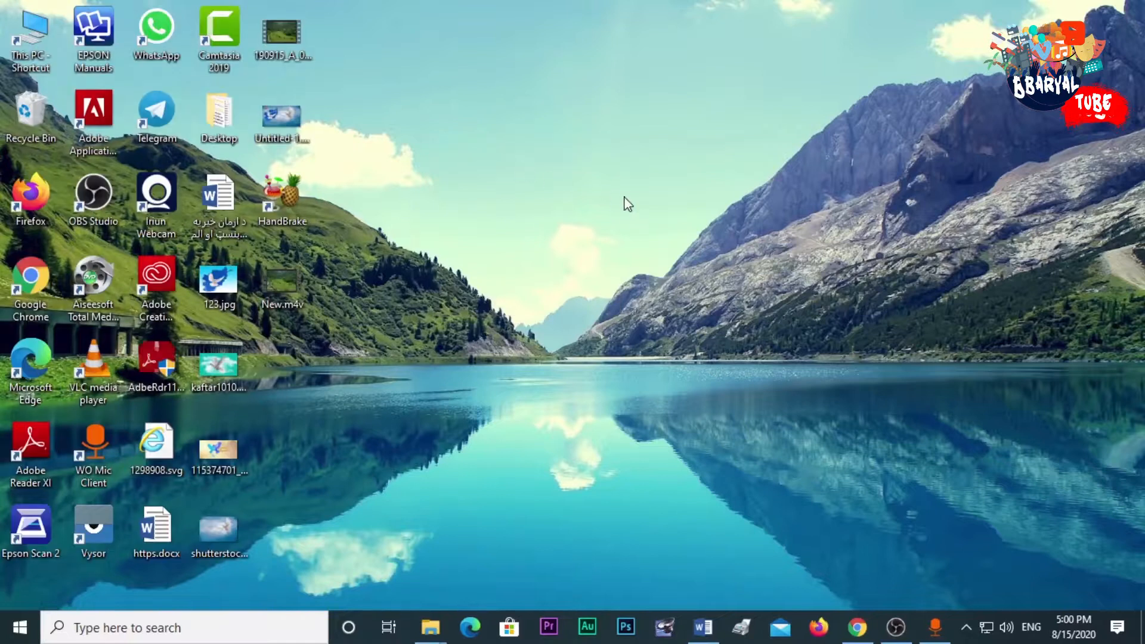